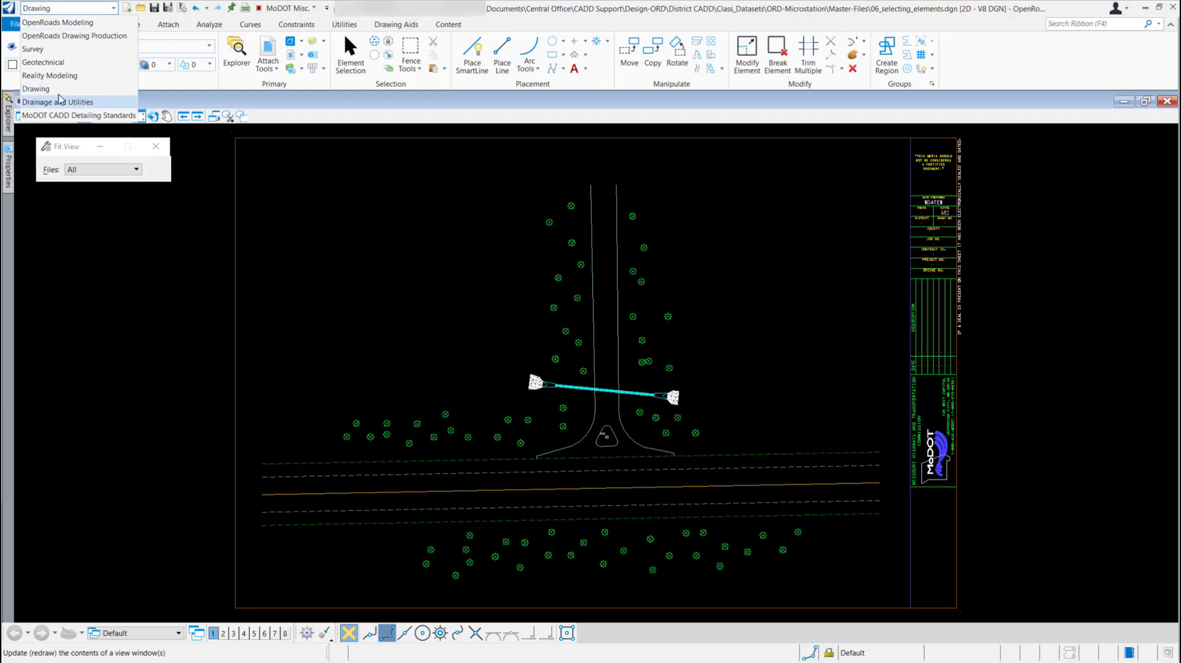
Choose the Drawing workflow and start the Element Selection tool.
click(36, 89)
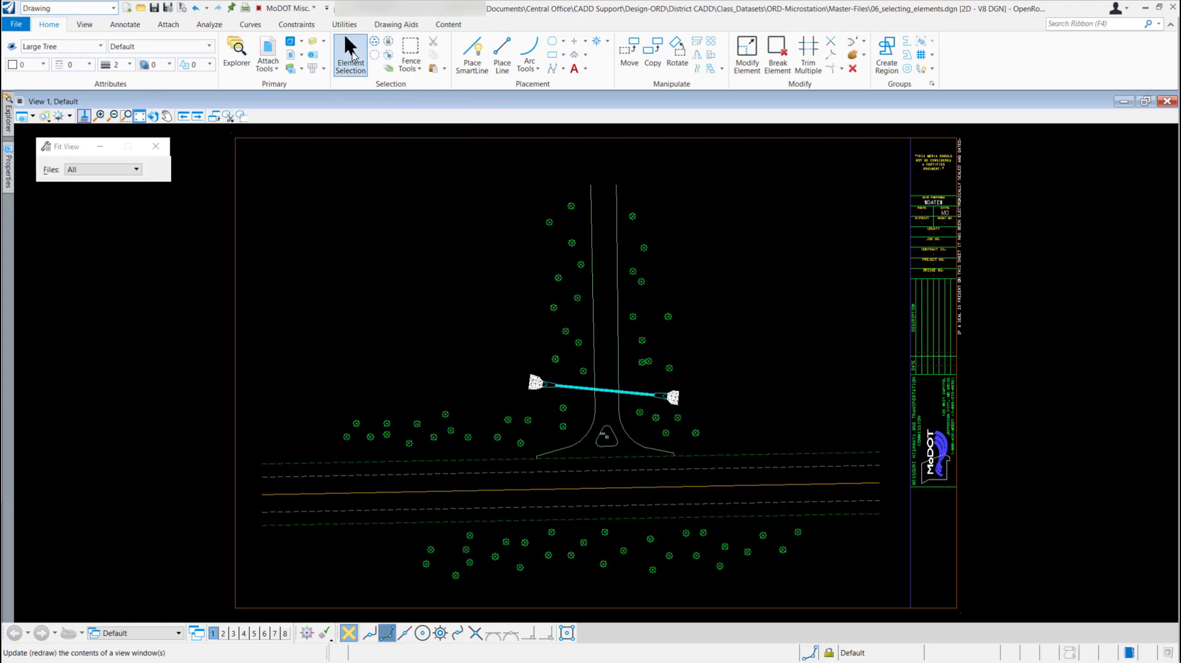
click(351, 55)
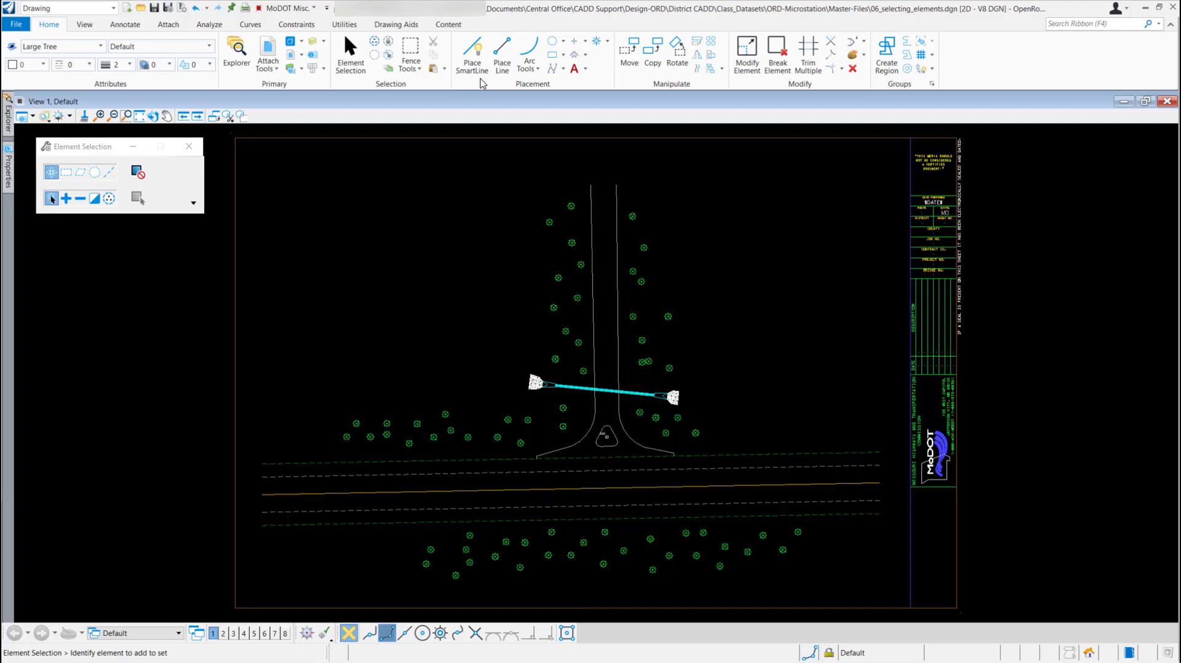
click(502, 54)
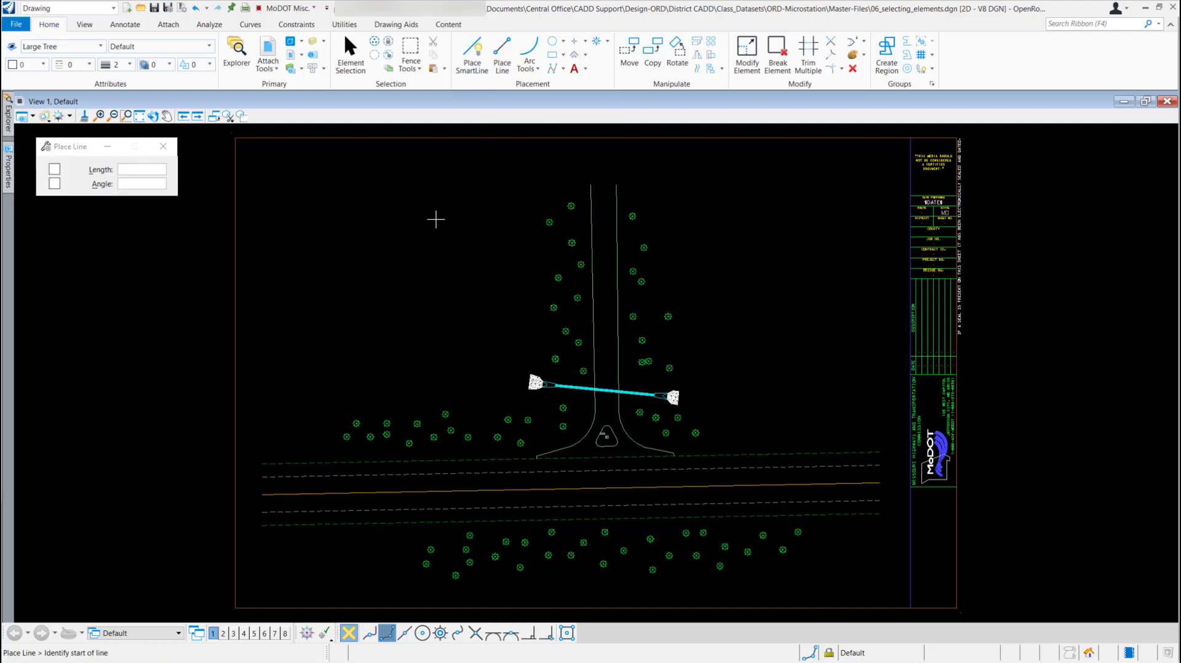
click(318, 167)
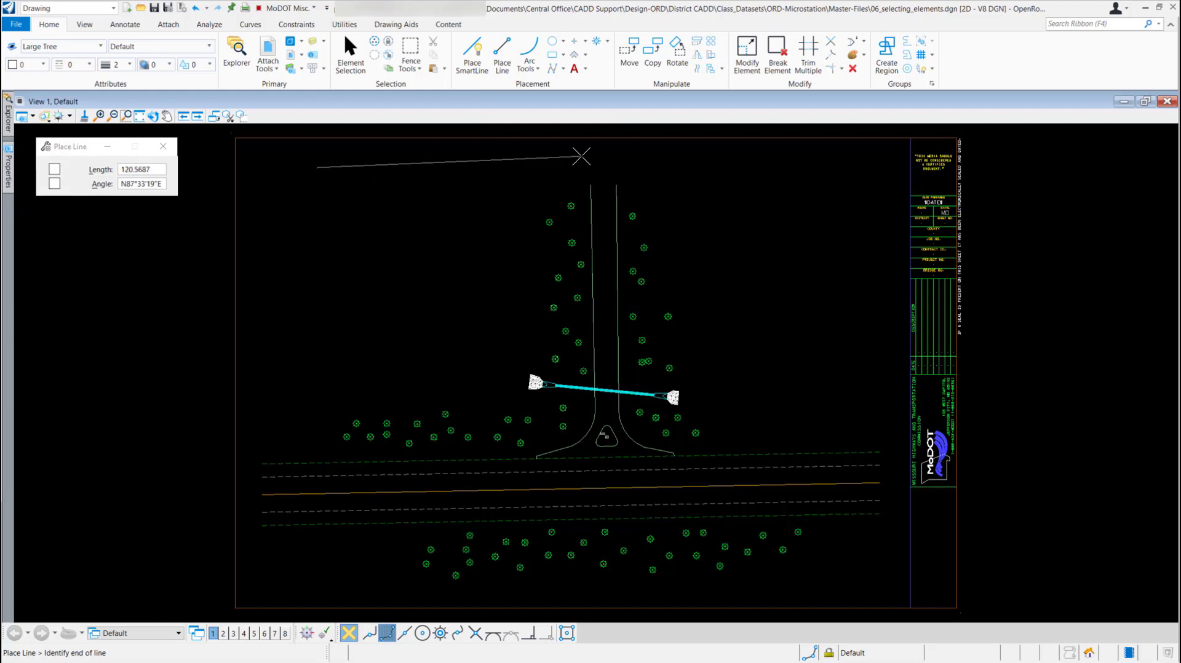
key(Escape)
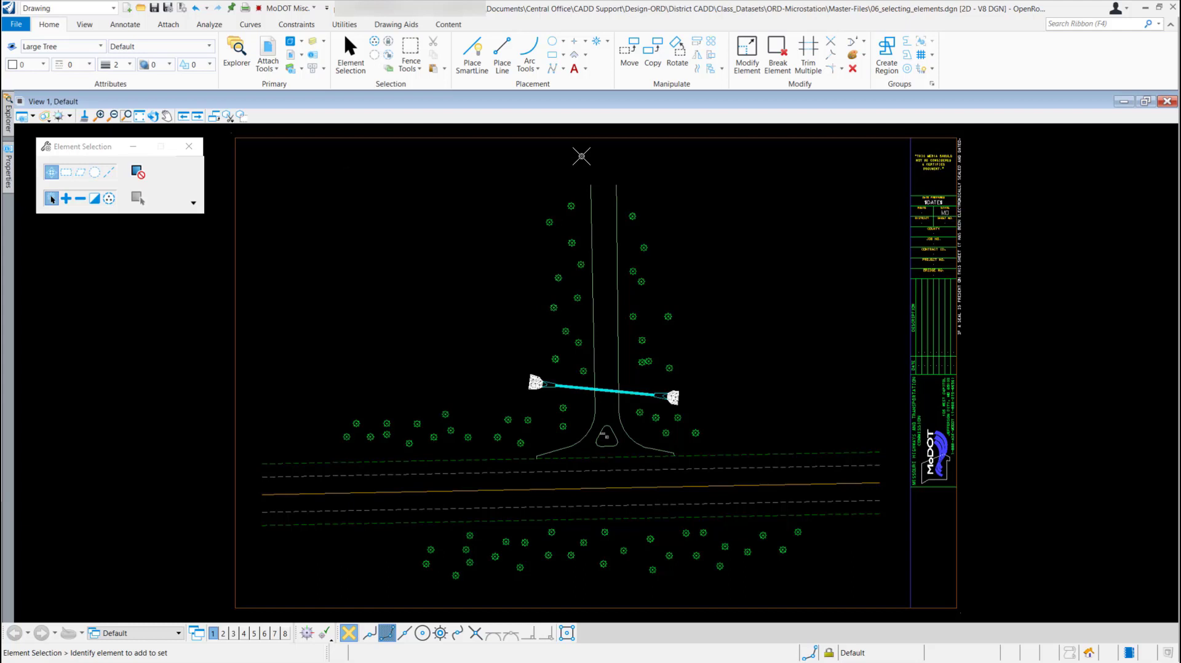
Select all elements in the drawing at once, and clear the whole selection again.
drag(71, 151, 78, 157)
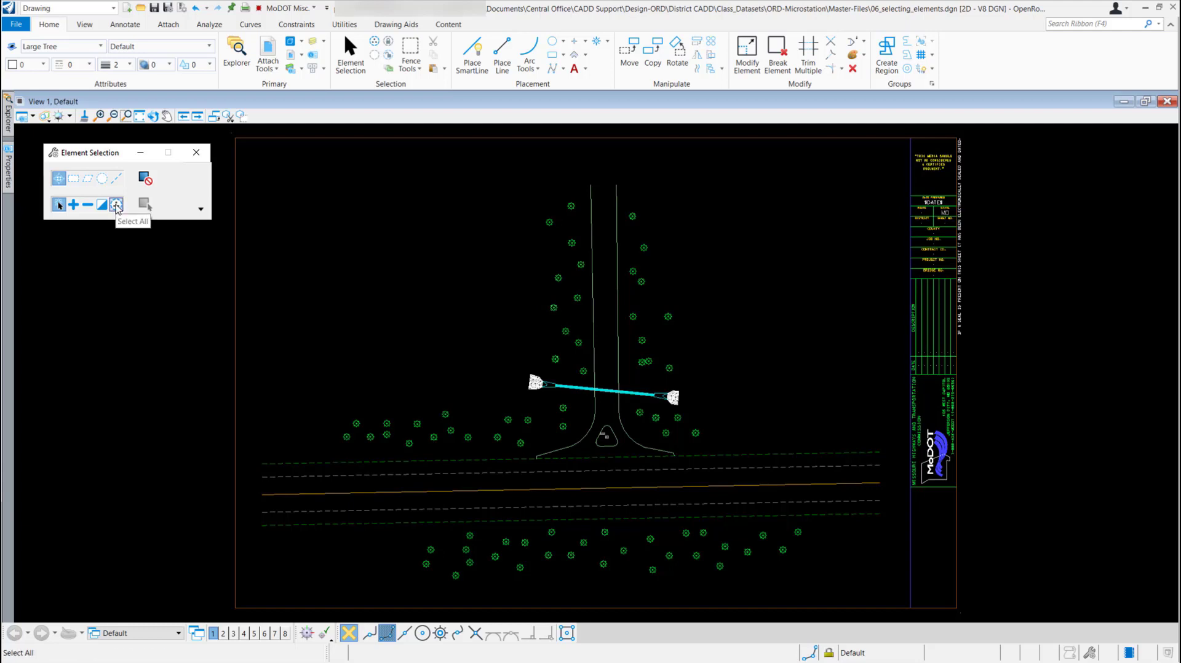
click(116, 206)
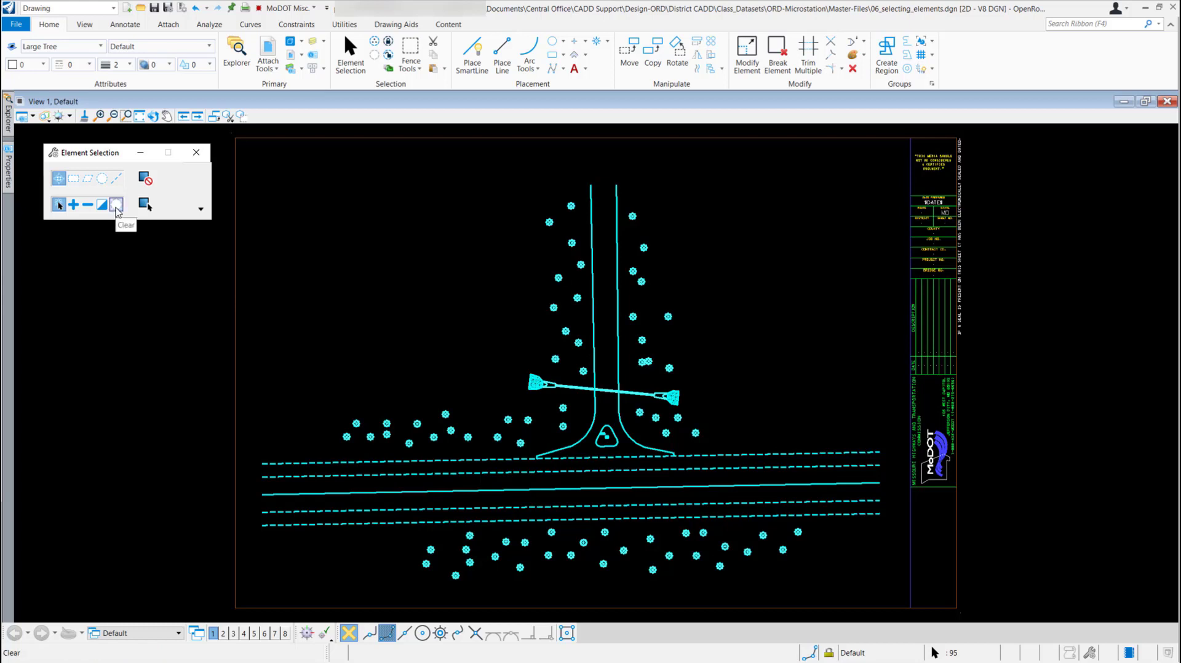
click(116, 210)
click(117, 205)
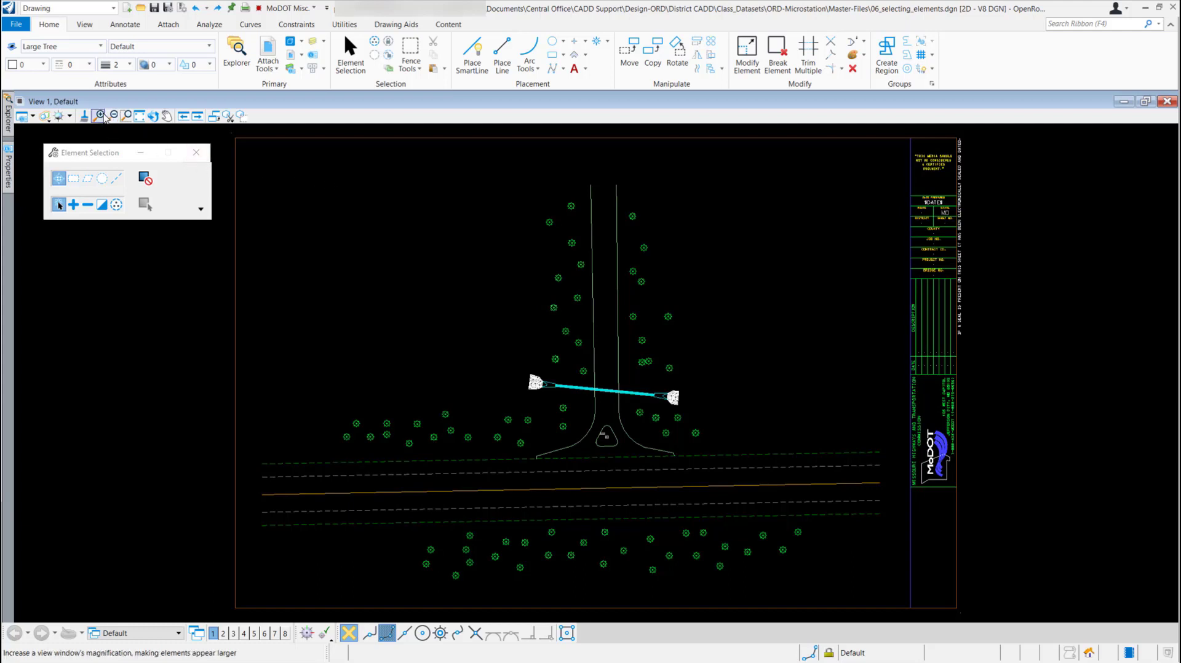
Select one tree in the group above the roadway's west end as a new selection and disable the selection handles.
click(126, 117)
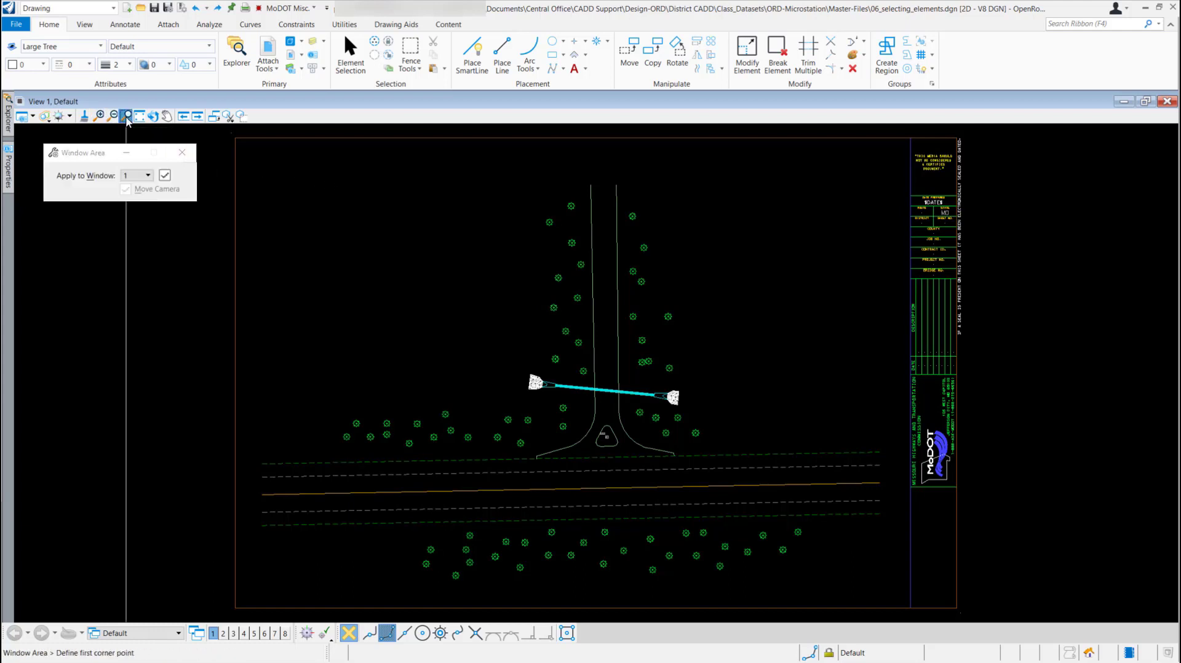
click(322, 389)
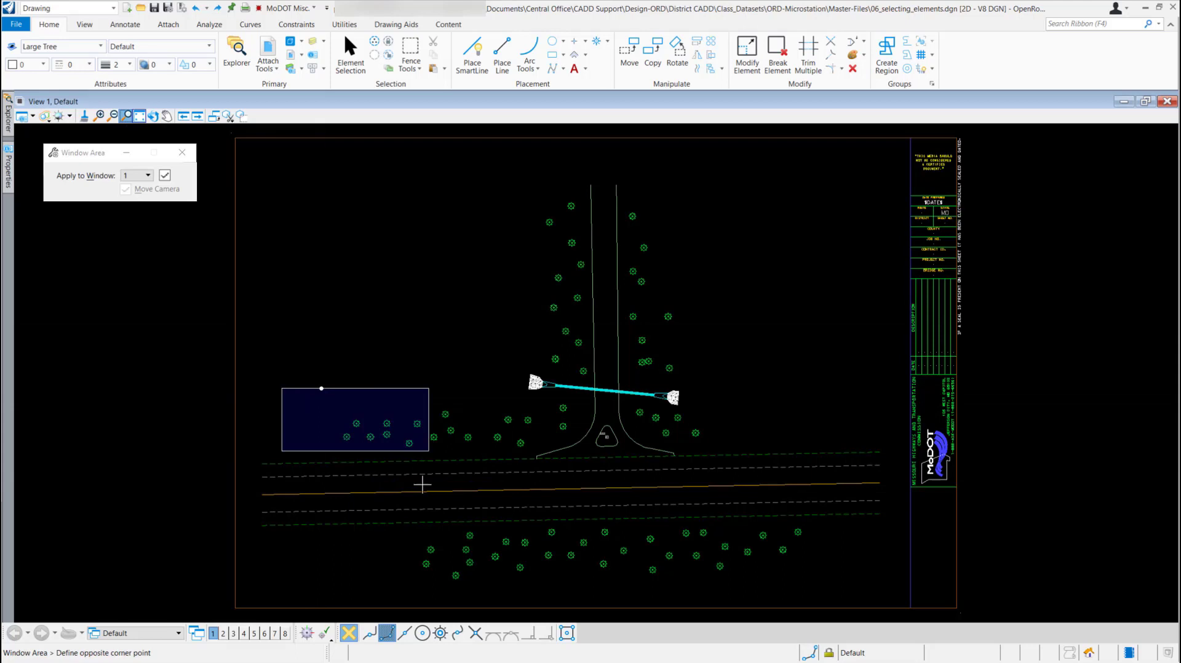
click(521, 588)
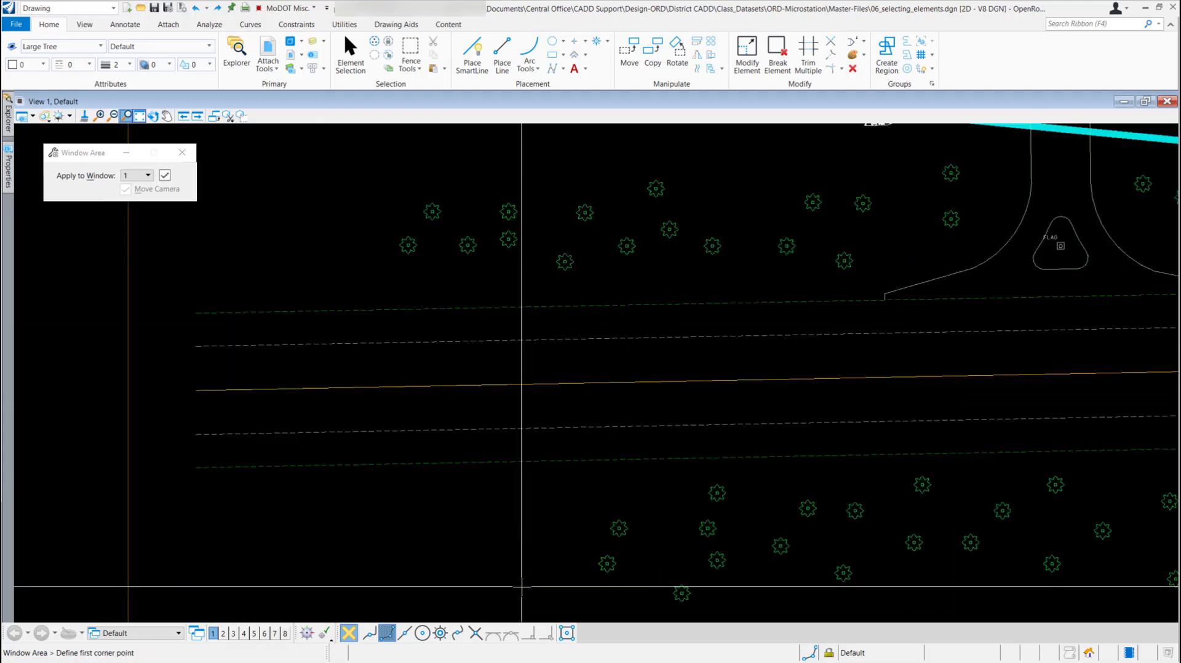
right_click(645, 506)
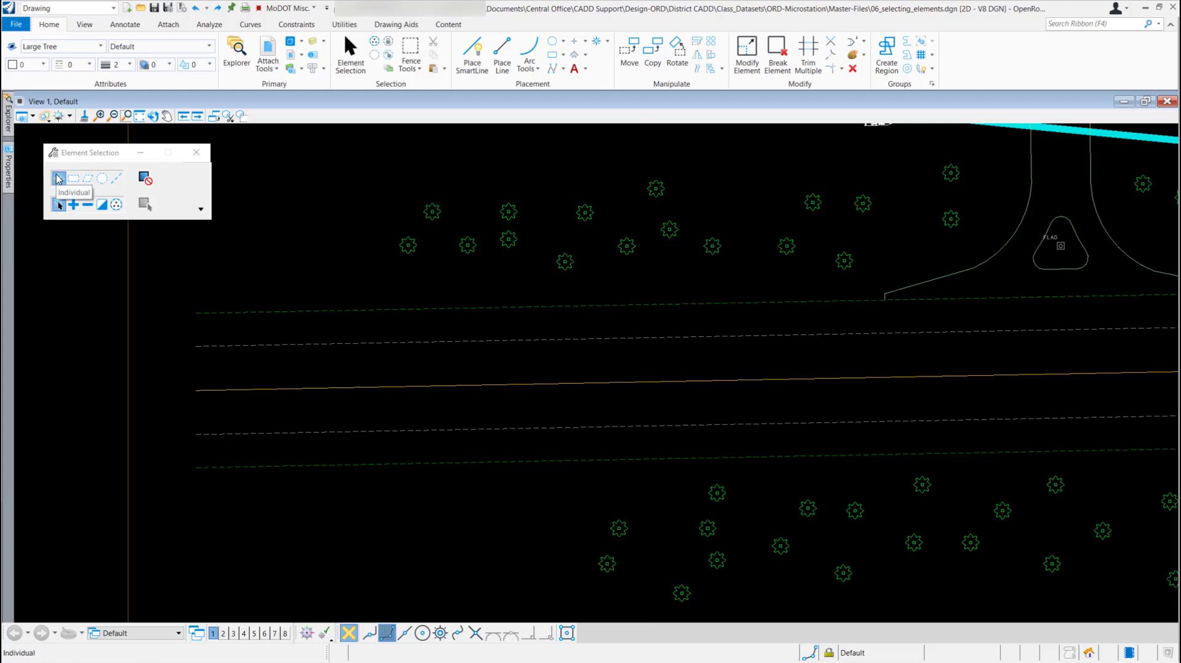
click(59, 205)
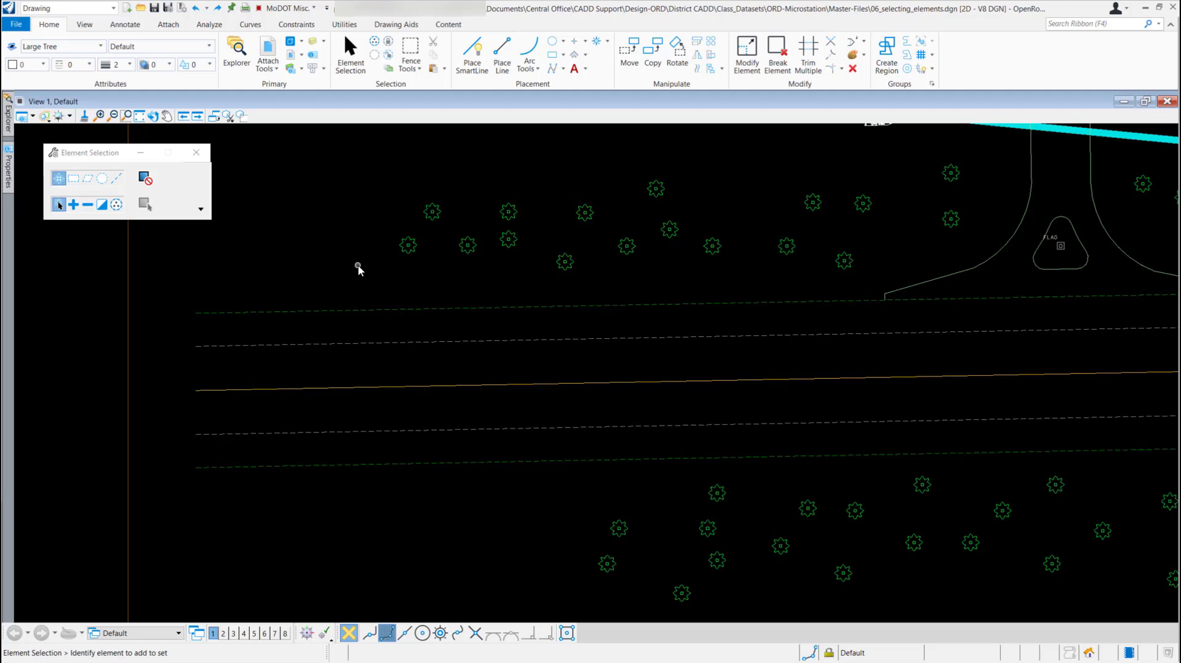
click(467, 244)
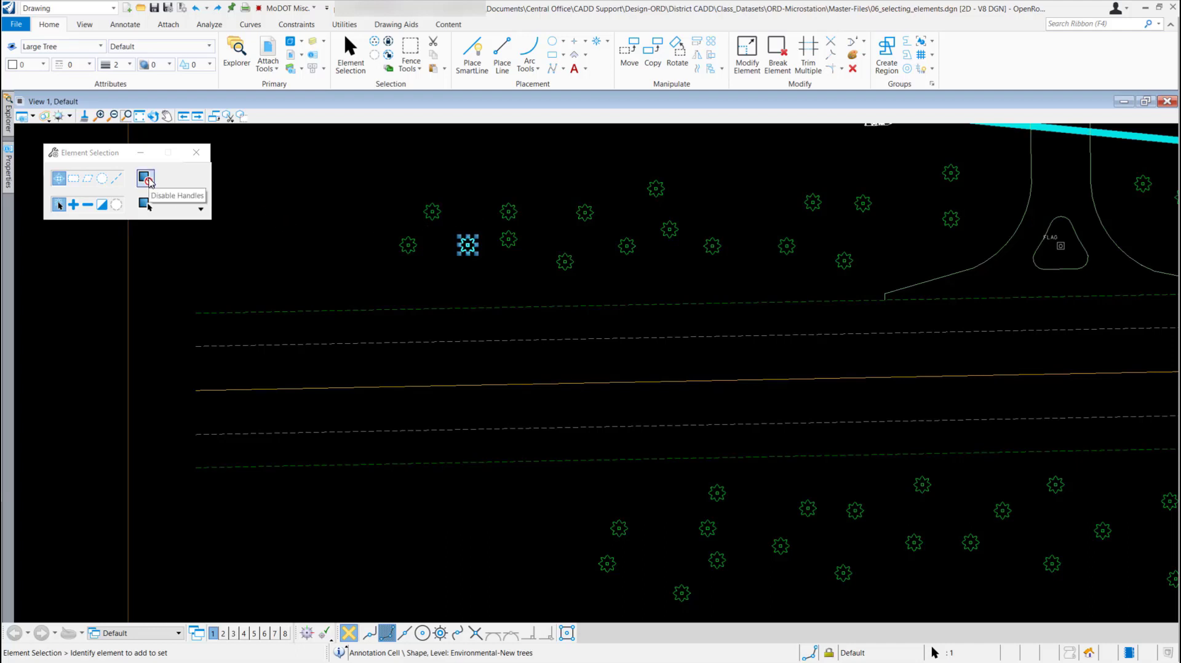
click(146, 178)
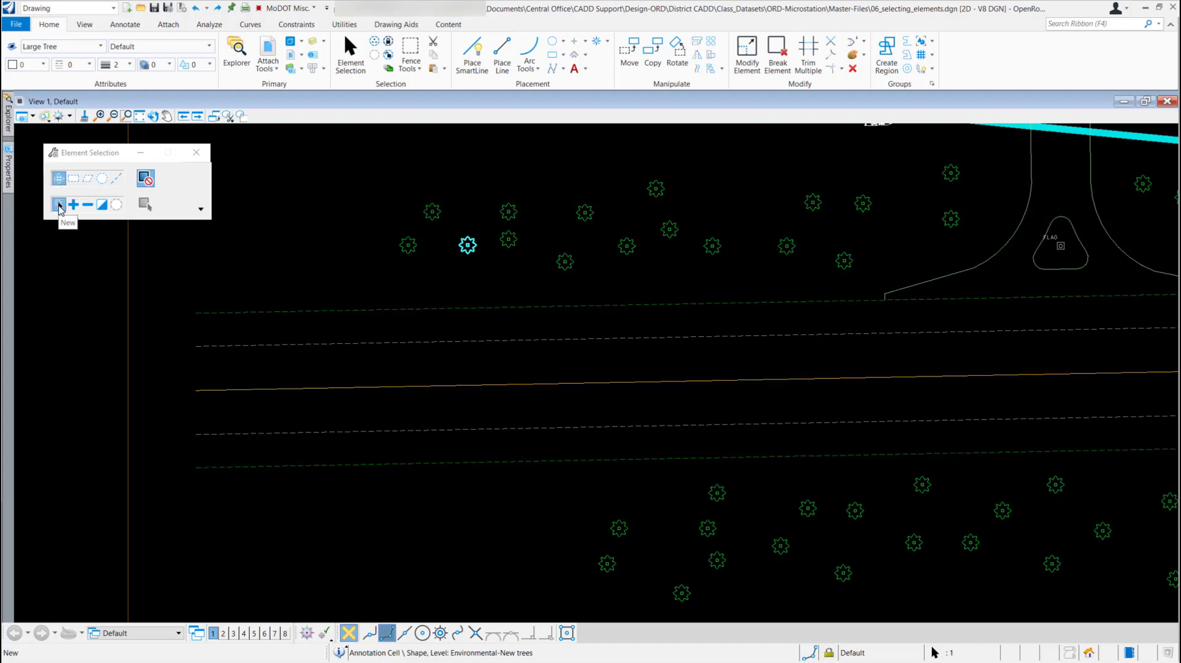
Select four different trees above the roadway one at a time, letting each new selection replace the previous one.
click(508, 247)
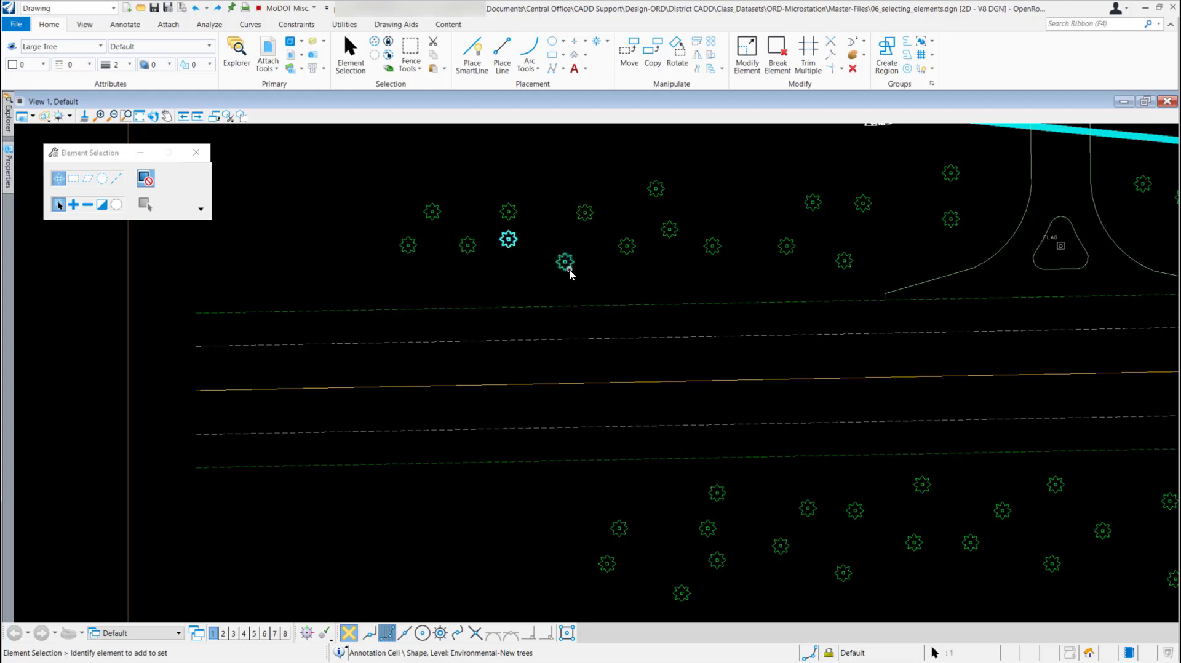
click(569, 271)
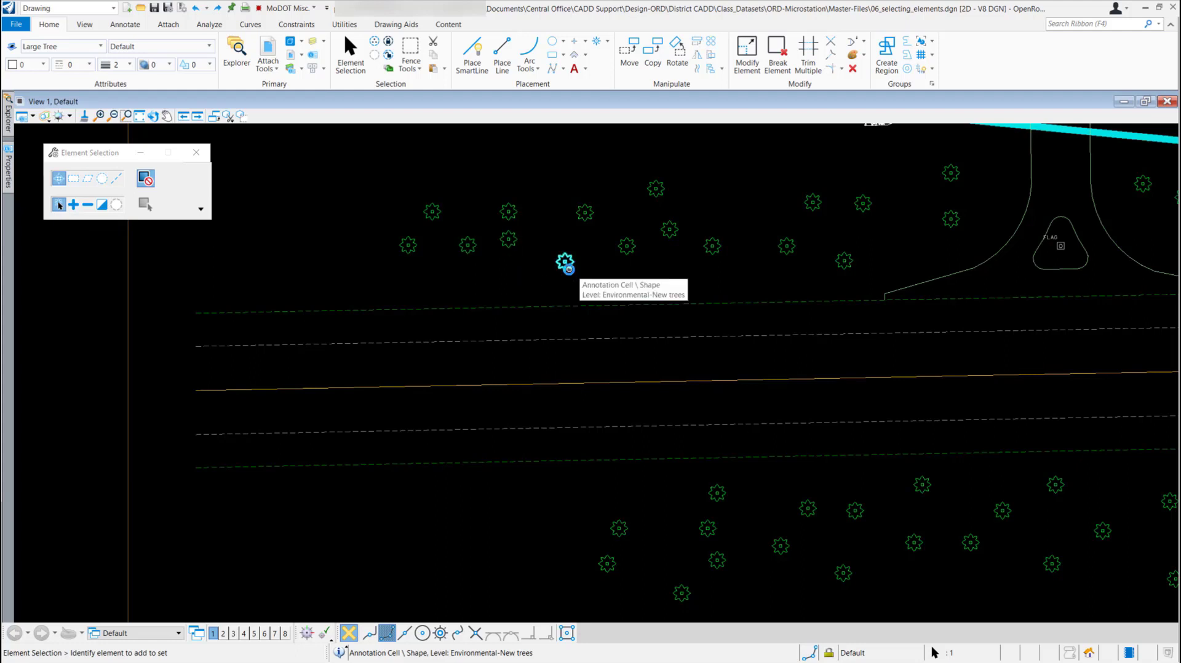
click(625, 255)
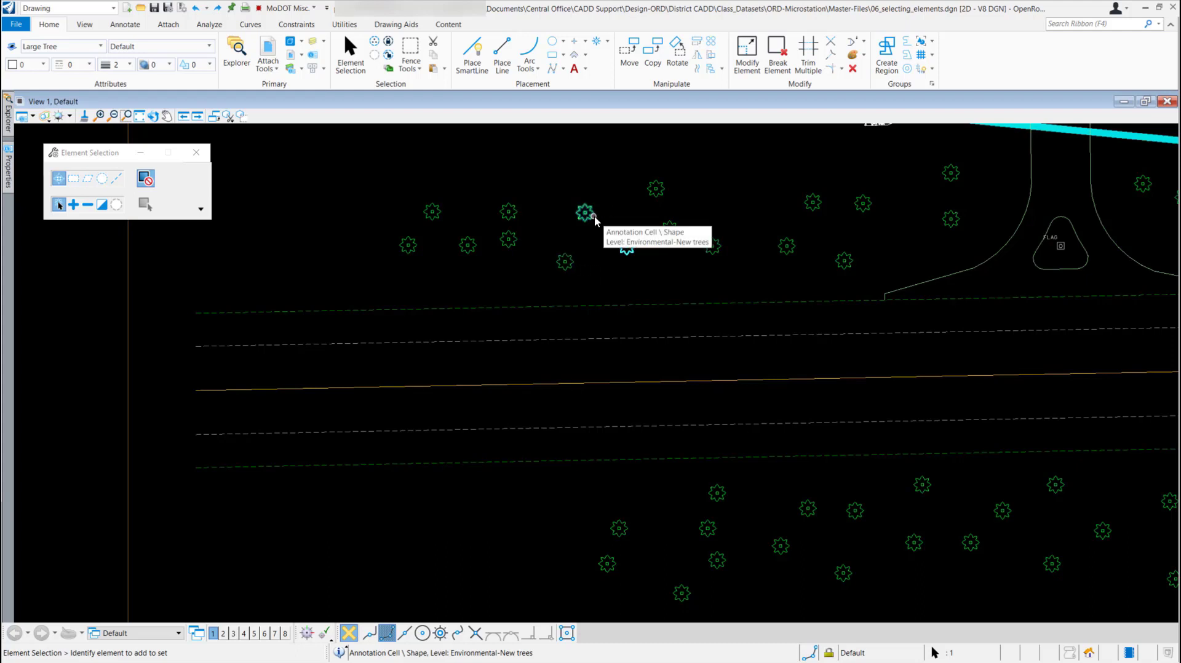
click(594, 216)
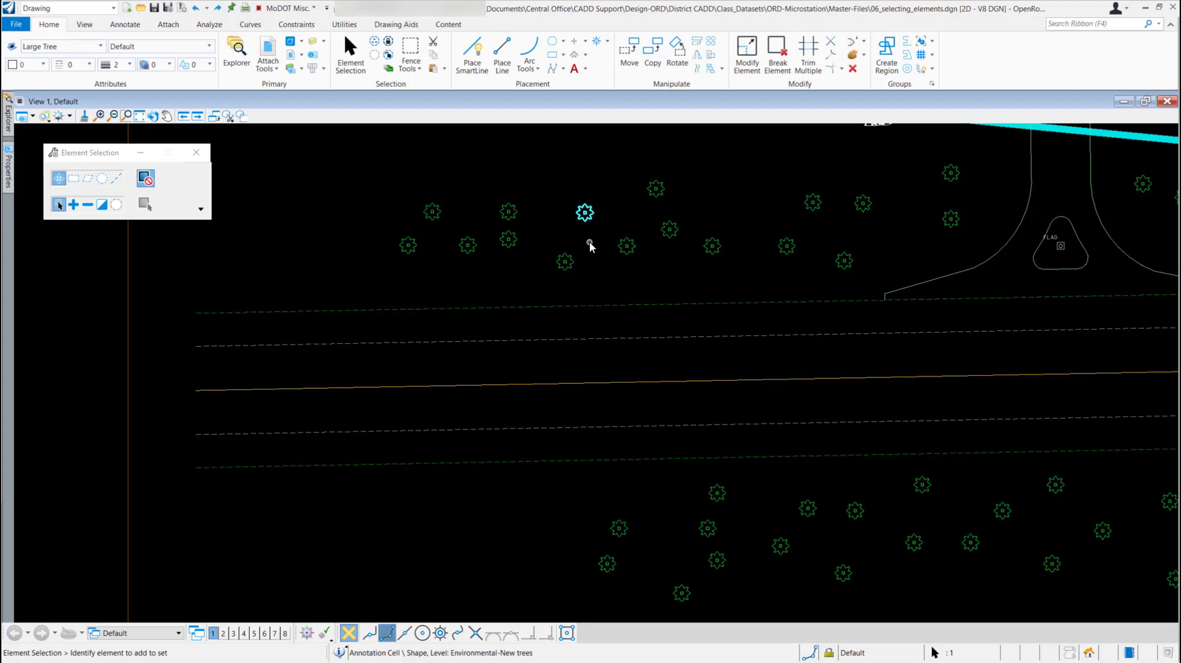
Add four neighbouring trees to the selected tree while staying in New mode, and clear the selection.
click(568, 266)
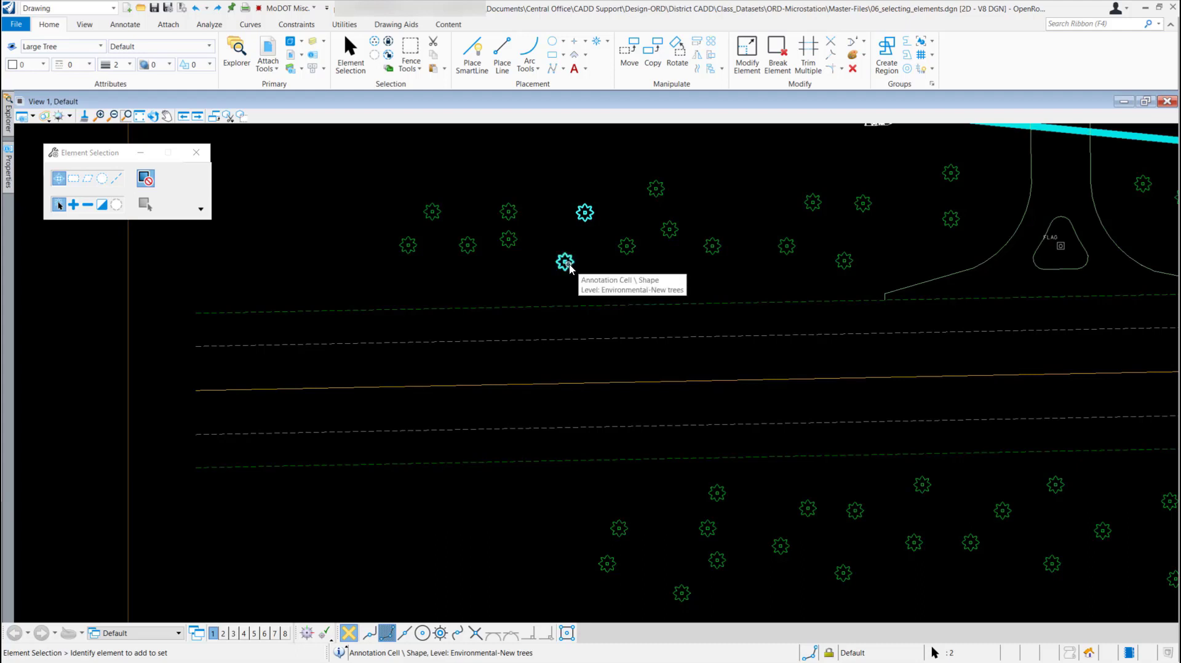
click(630, 256)
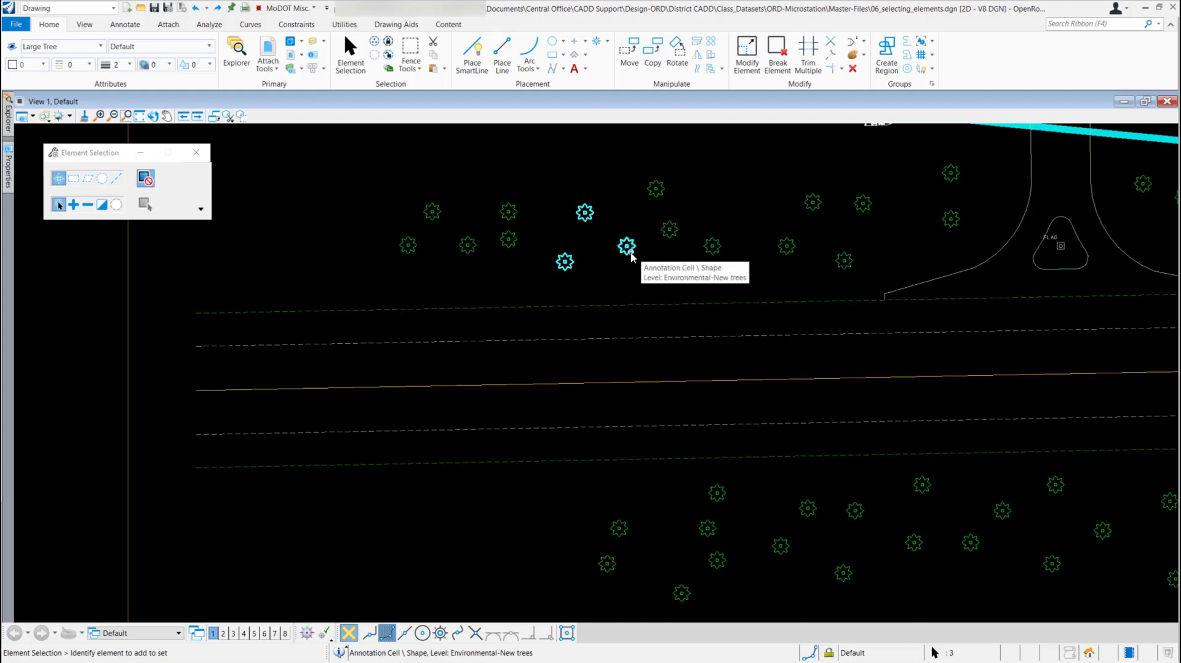
click(656, 190)
click(670, 233)
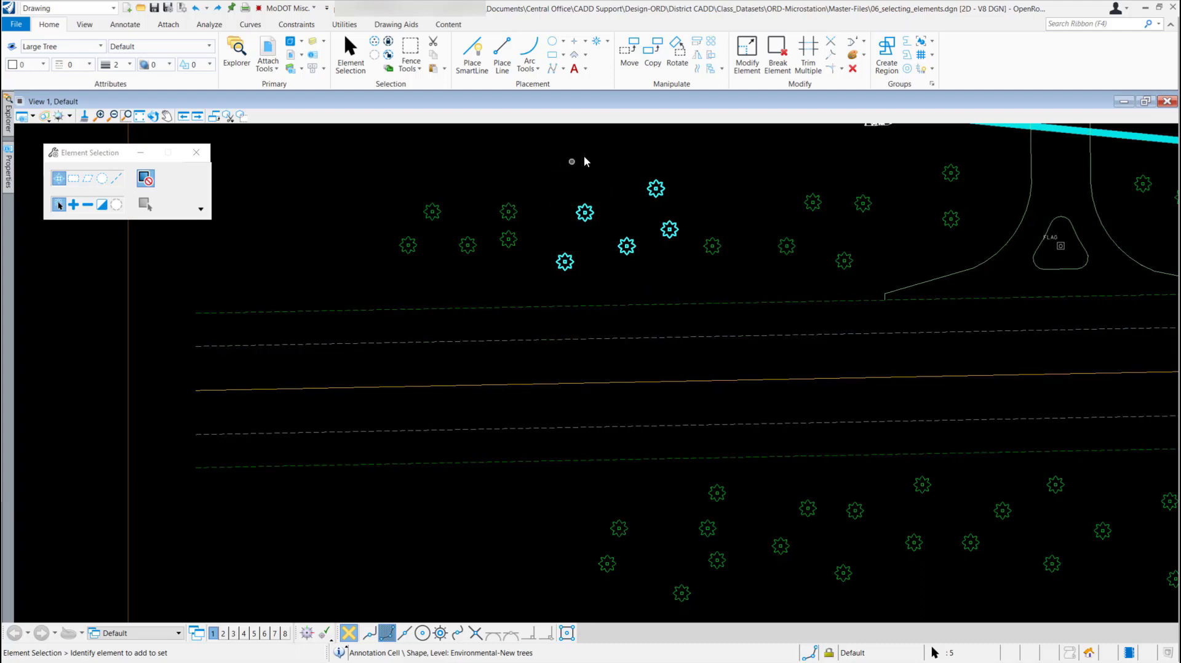
click(700, 185)
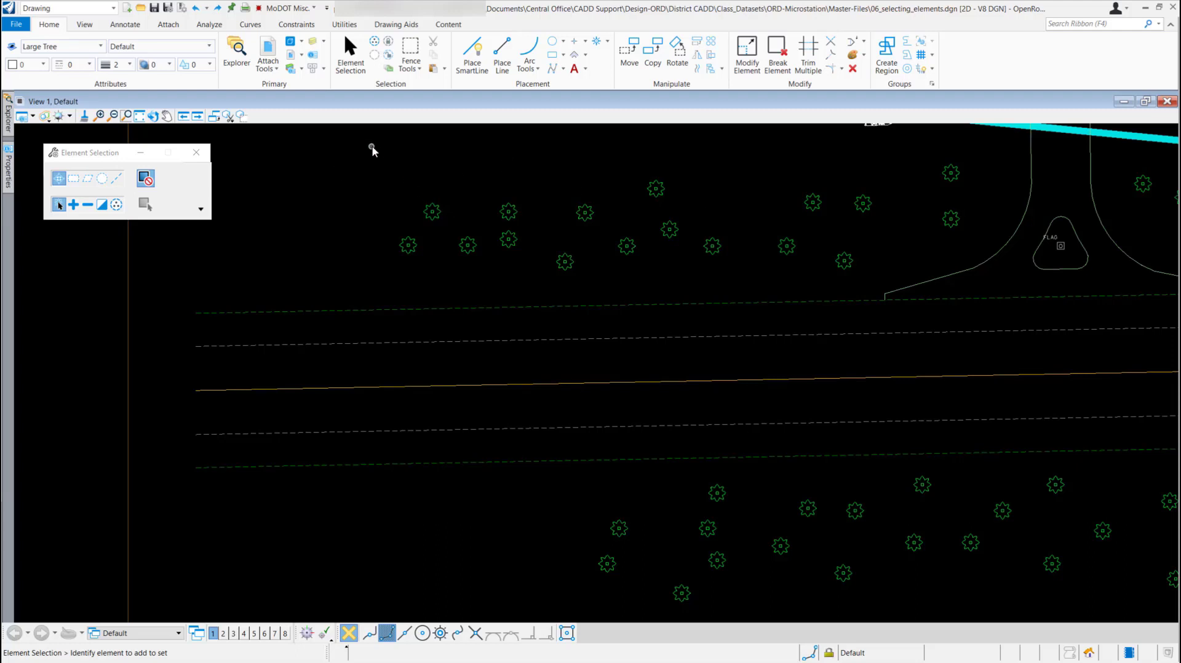
Select the western trees above the roadway twice with a left-to-right window overlapping the upper dashed lines, clearing the selection each time.
drag(396, 166, 749, 367)
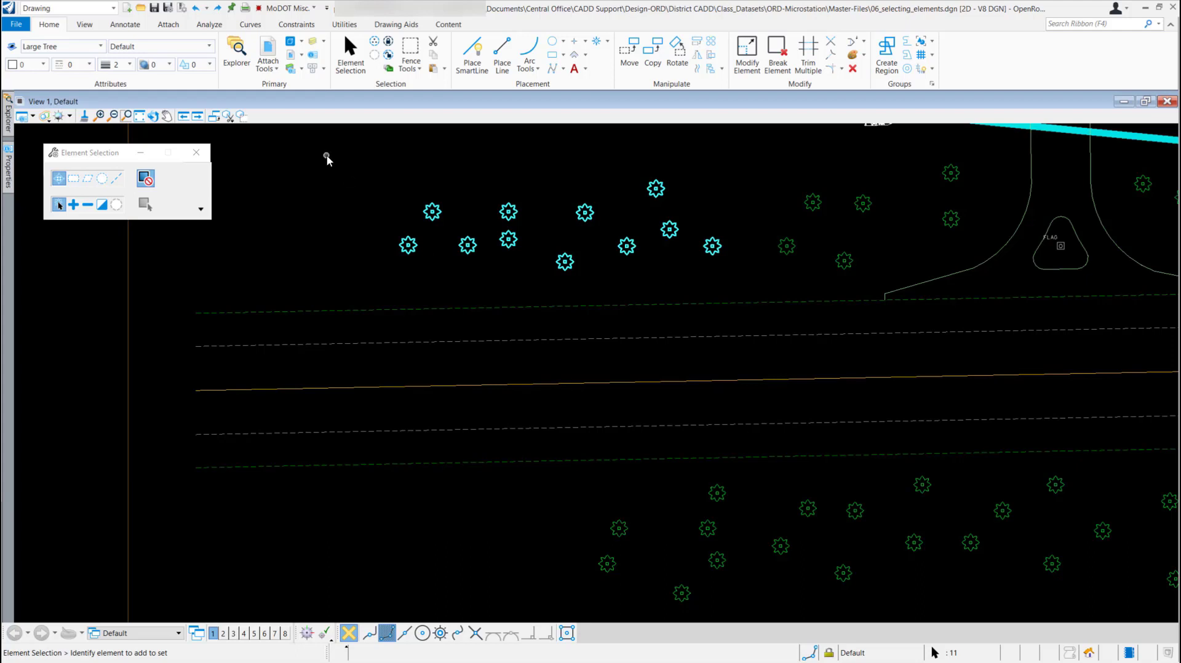
click(357, 148)
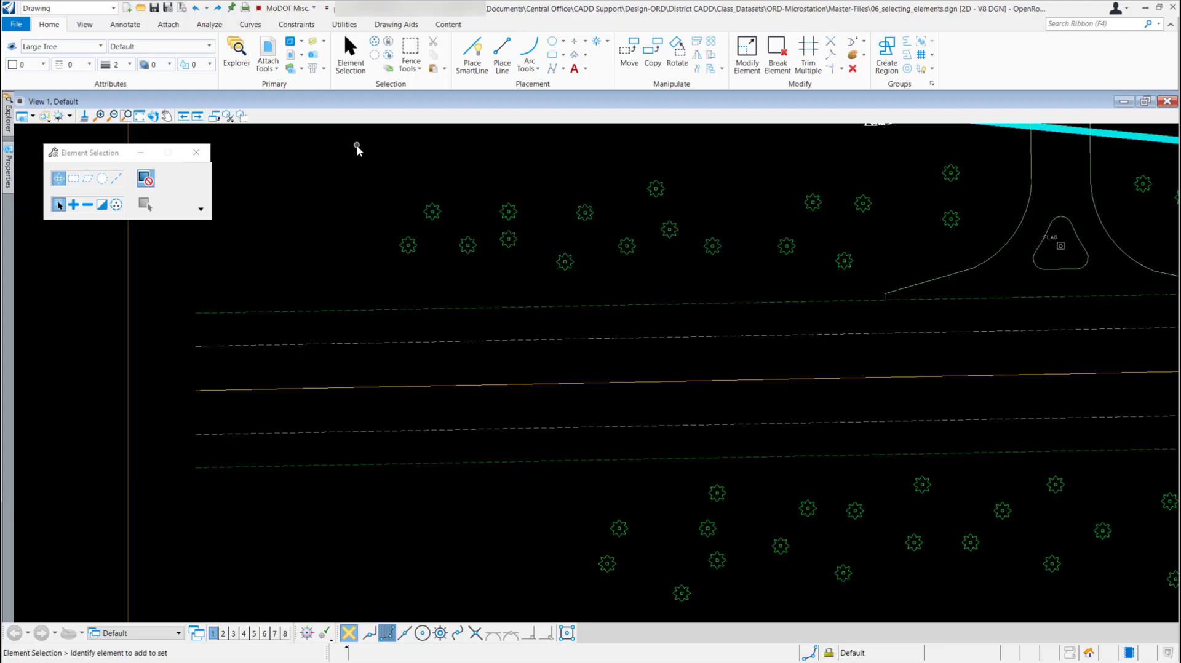
drag(357, 147, 765, 367)
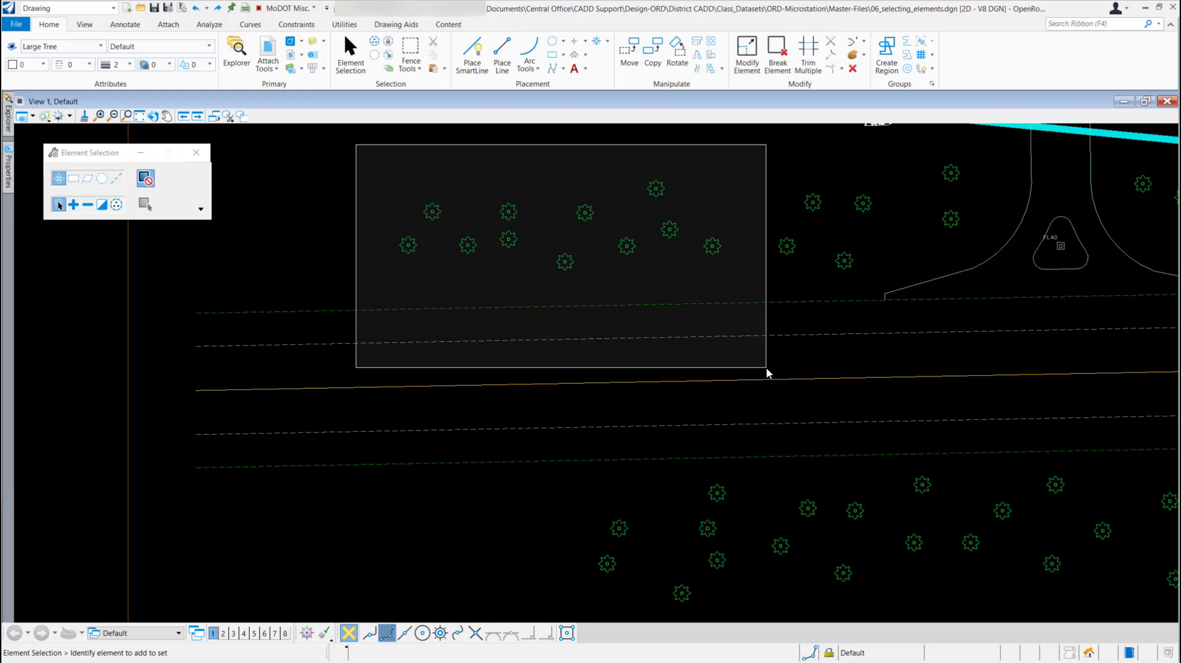
drag(766, 367, 766, 367)
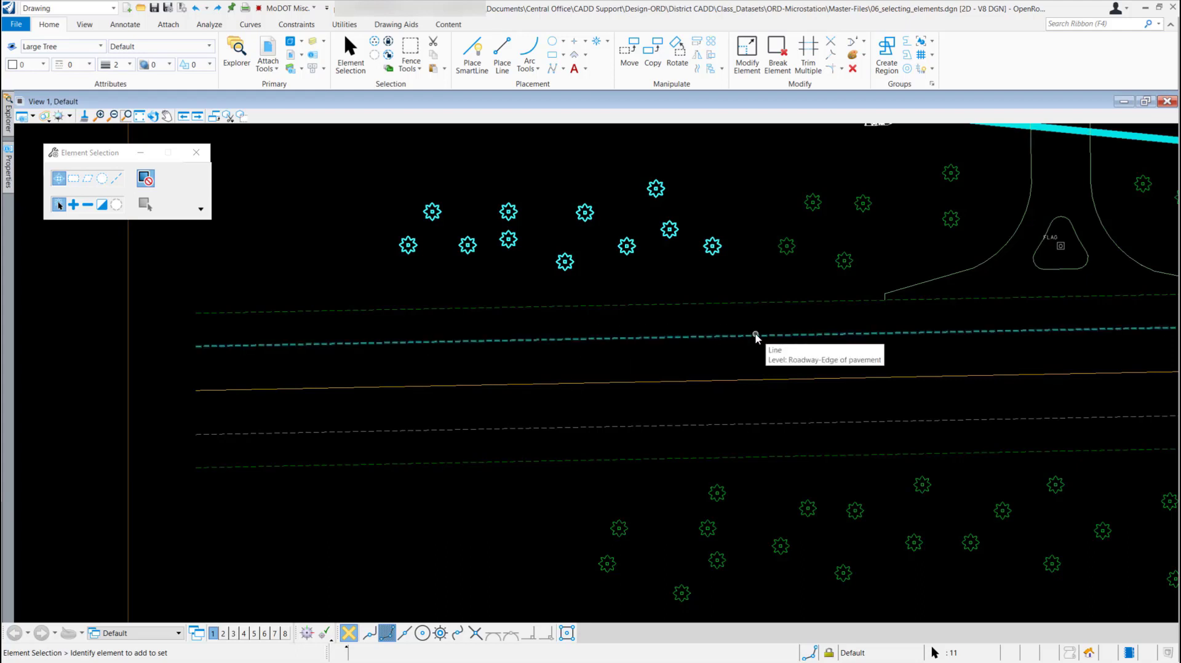
click(891, 156)
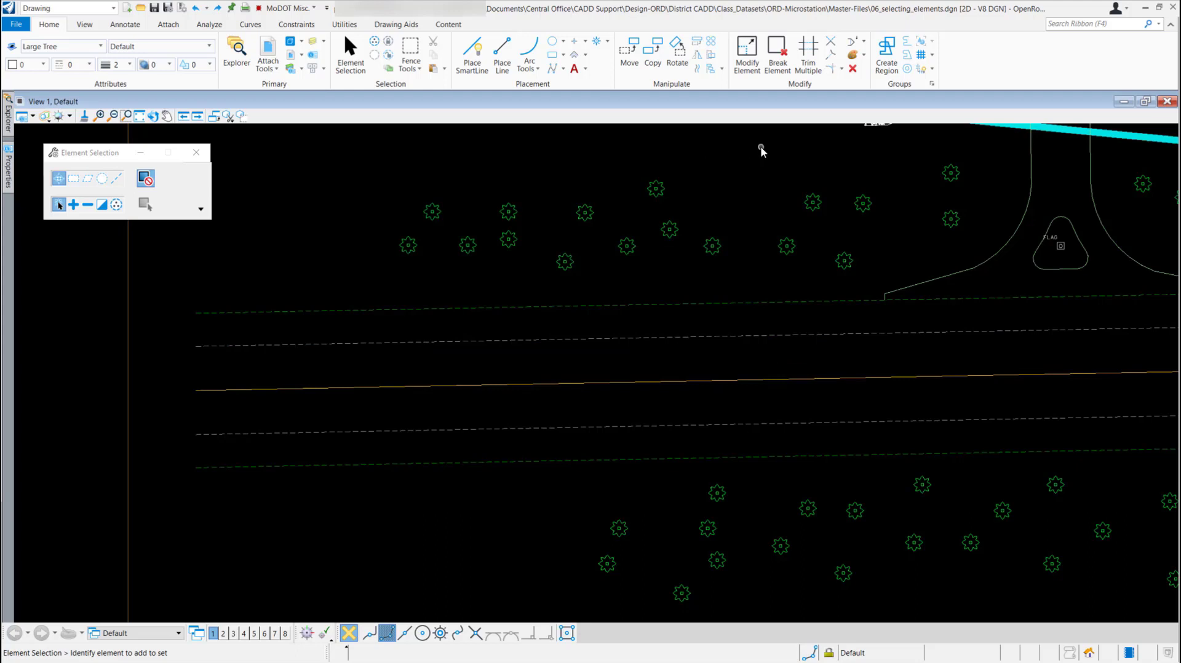
Select the western trees and the two upper dashed roadway lines with a right-to-left crossing window, and clear the selection.
drag(761, 146, 317, 367)
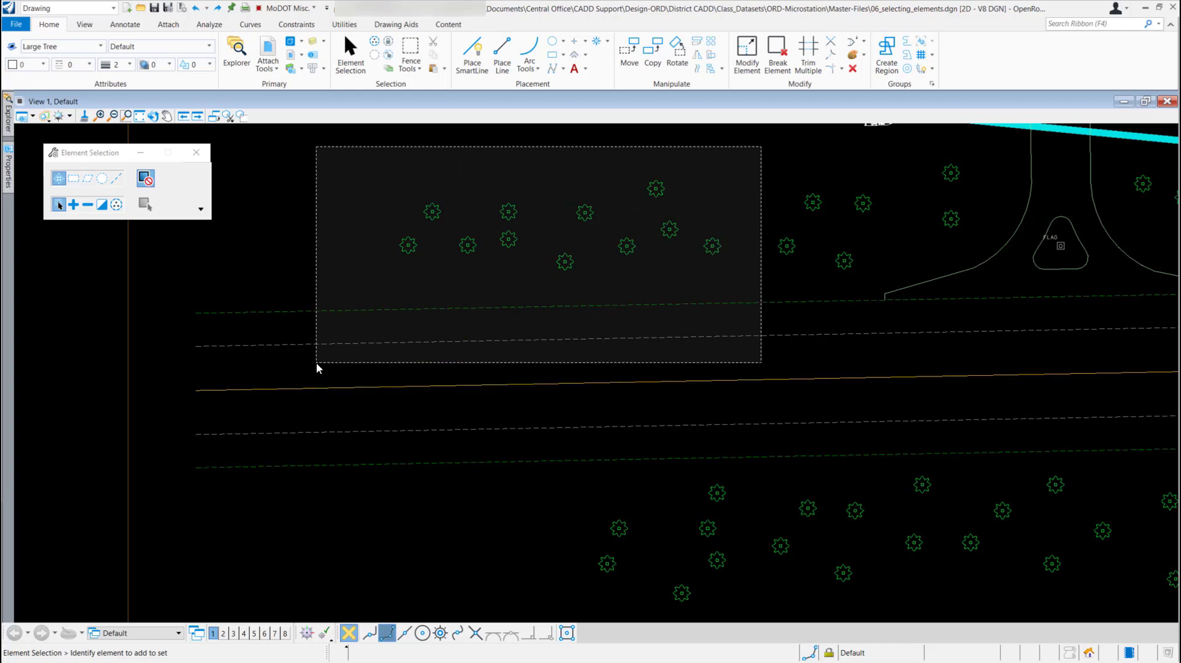
drag(317, 368, 317, 367)
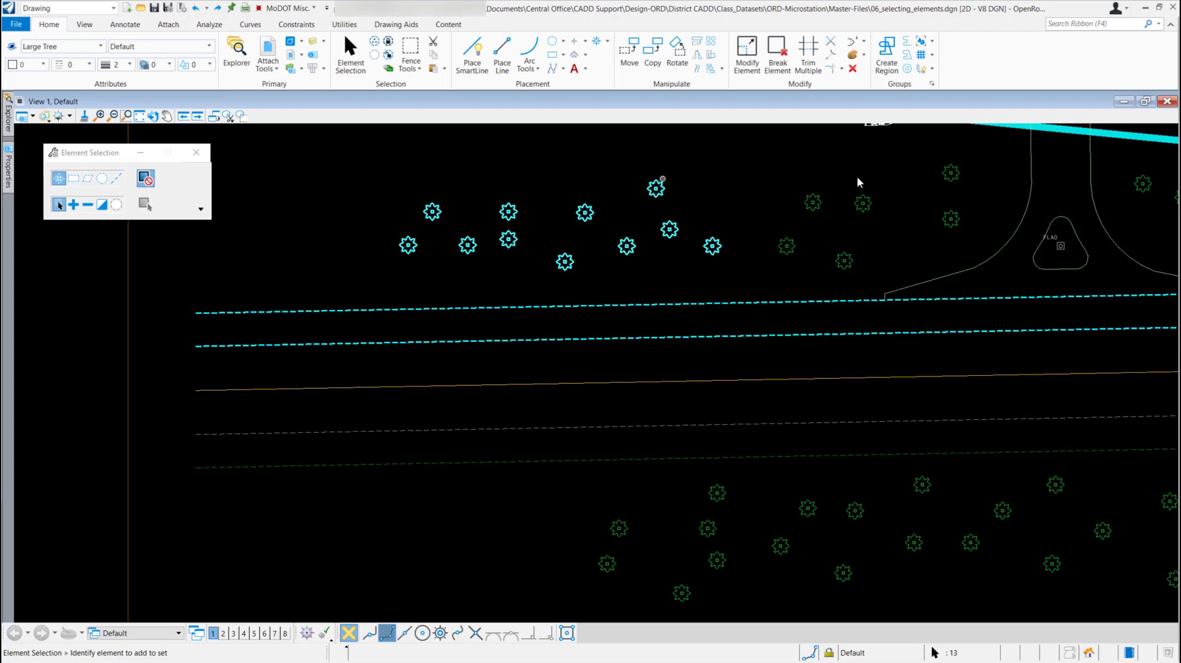
click(748, 176)
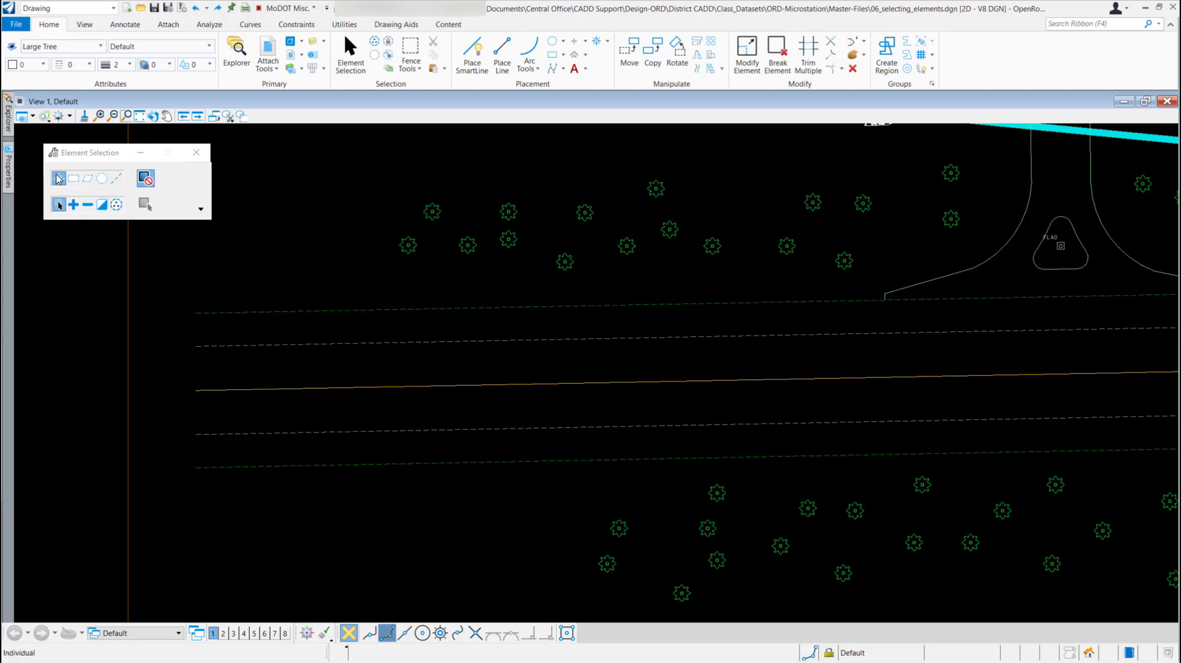
Switch the selection mode to Add and individually select the seven westernmost trees above the roadway.
click(74, 207)
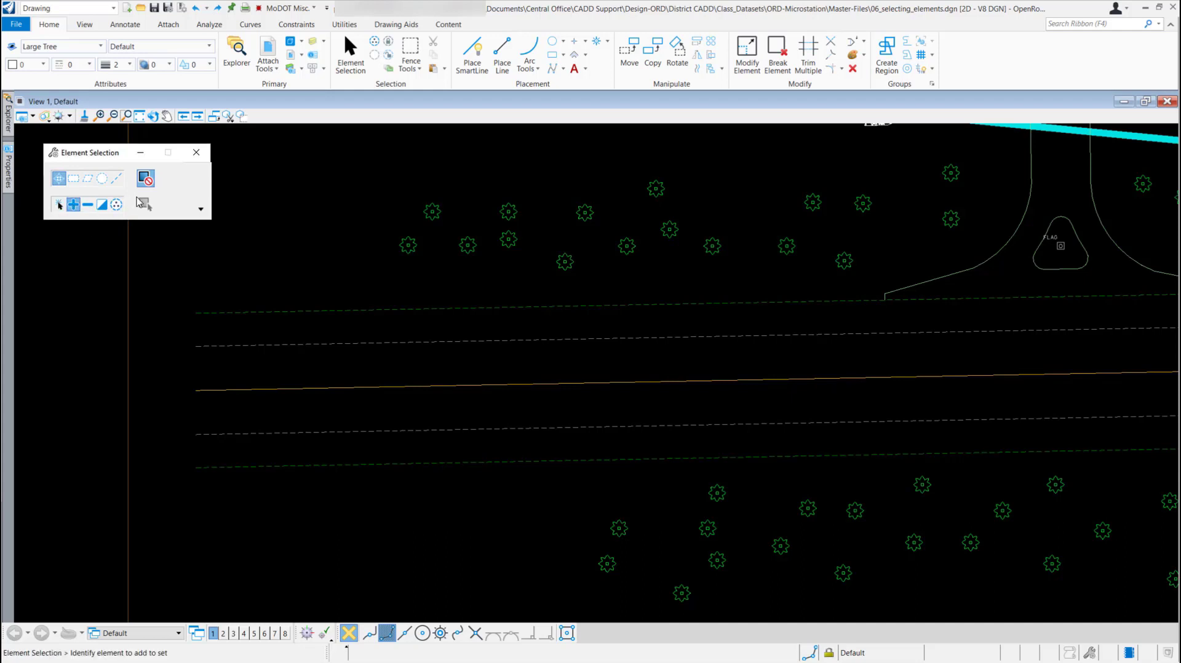
click(406, 247)
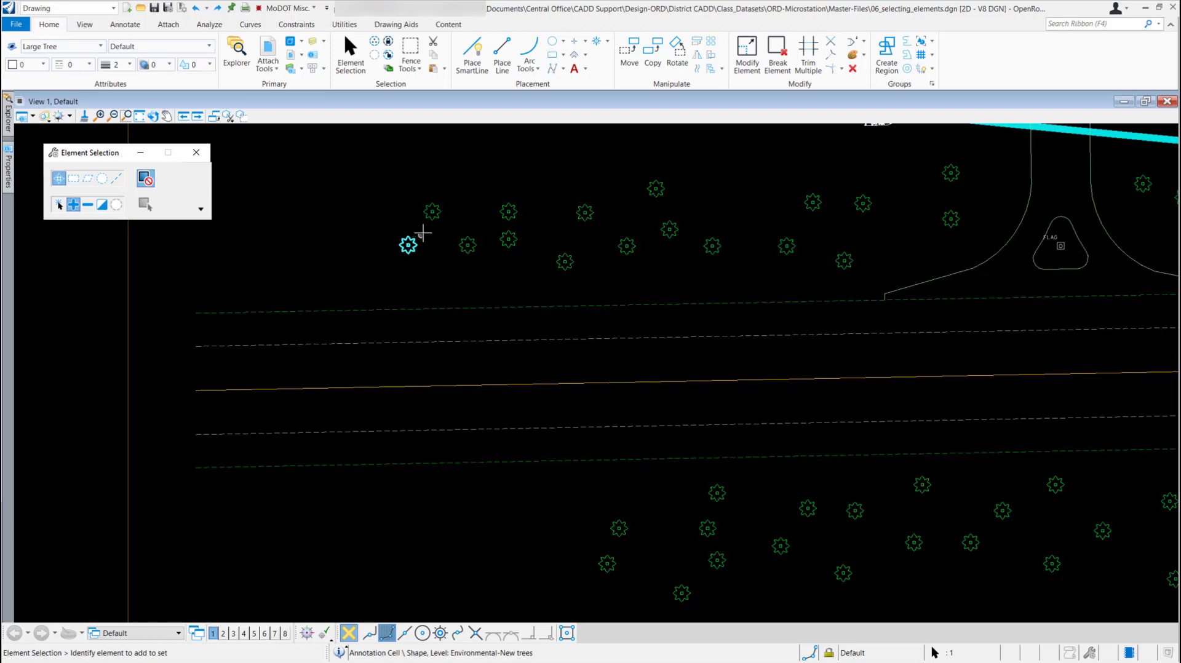
click(433, 212)
click(468, 244)
click(507, 239)
click(508, 211)
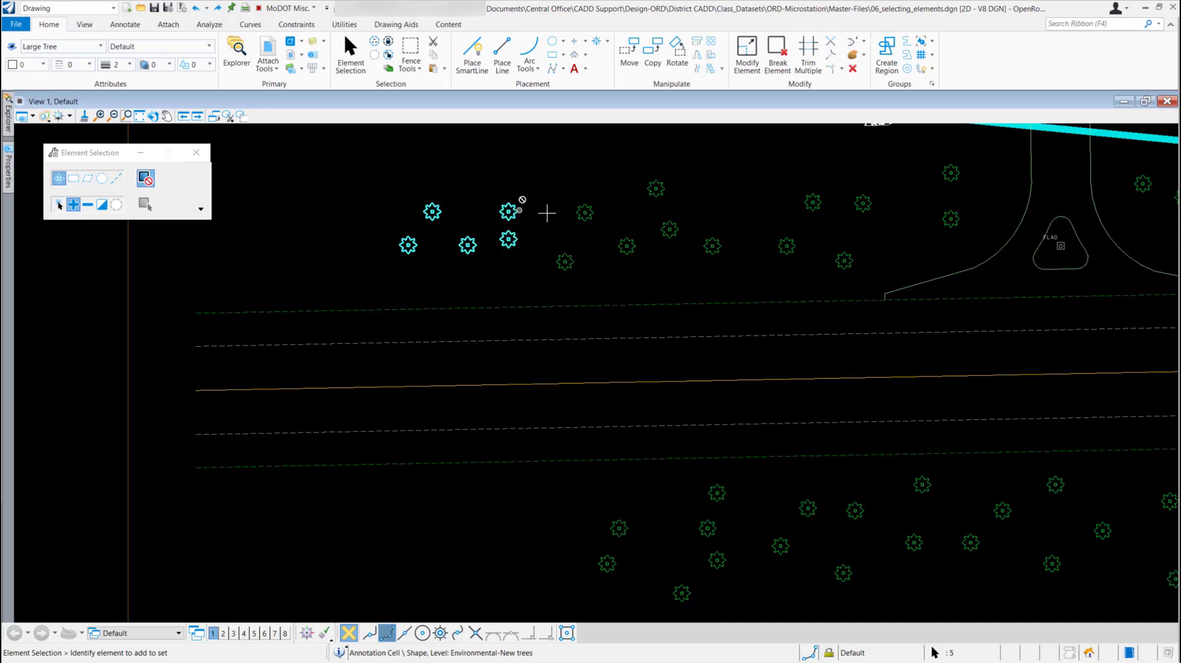
click(584, 213)
click(565, 261)
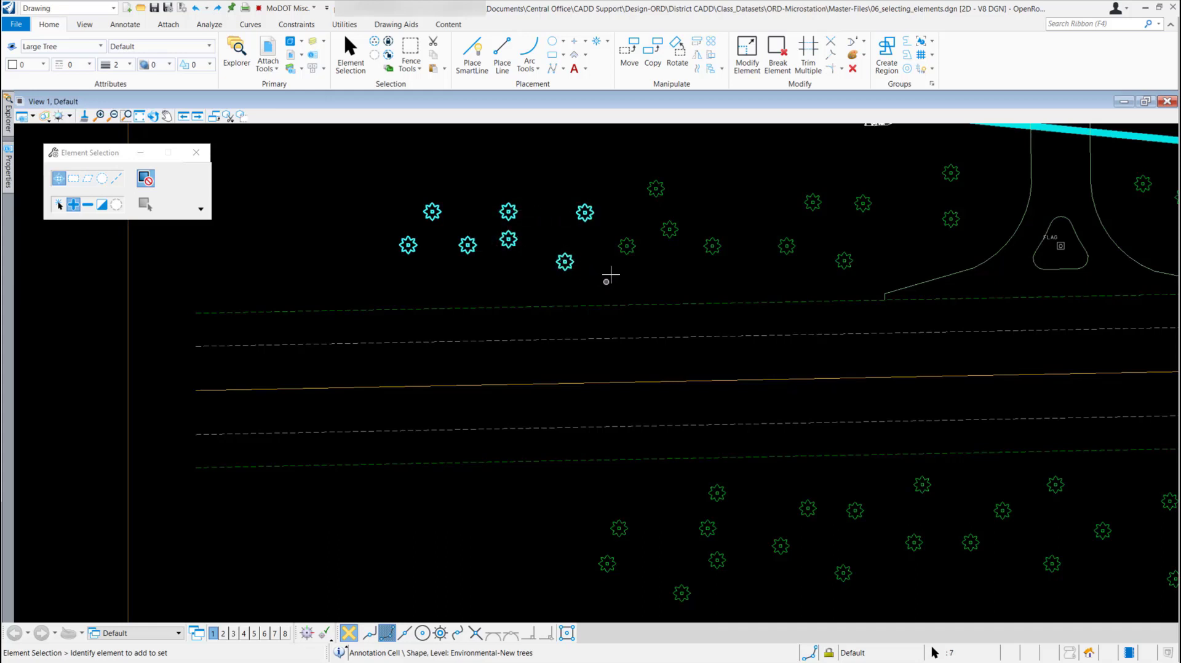
Add the northernmost dashed roadway line to the selection, and use Subtract mode to remove that line and one selected tree.
click(570, 306)
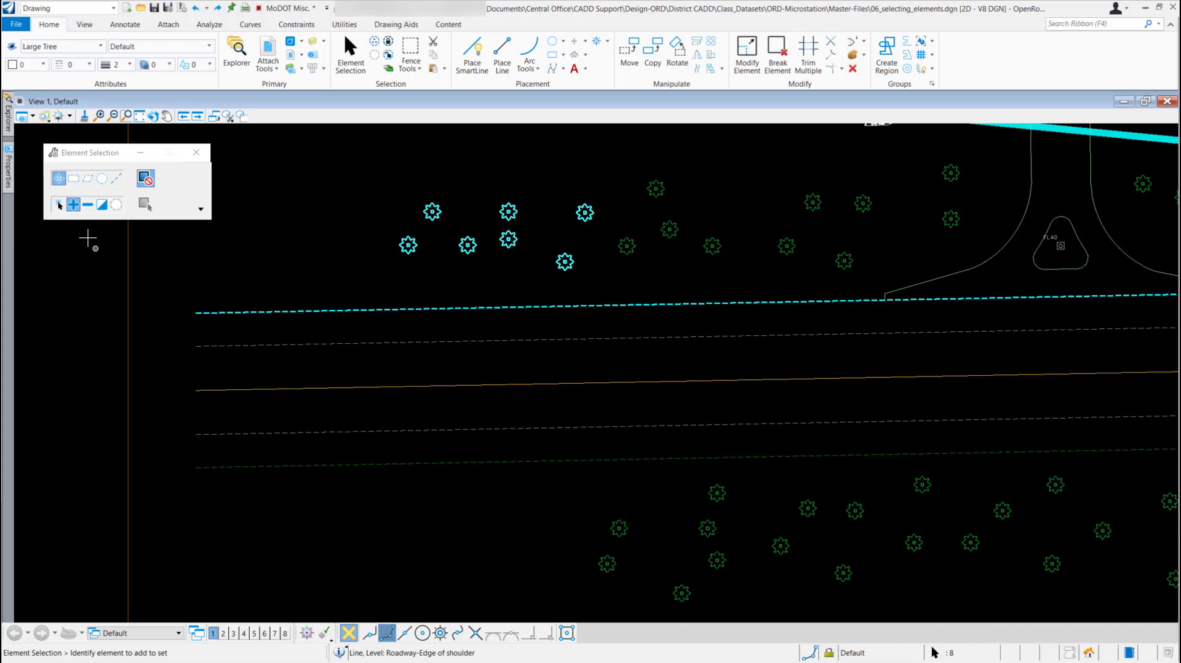
click(88, 205)
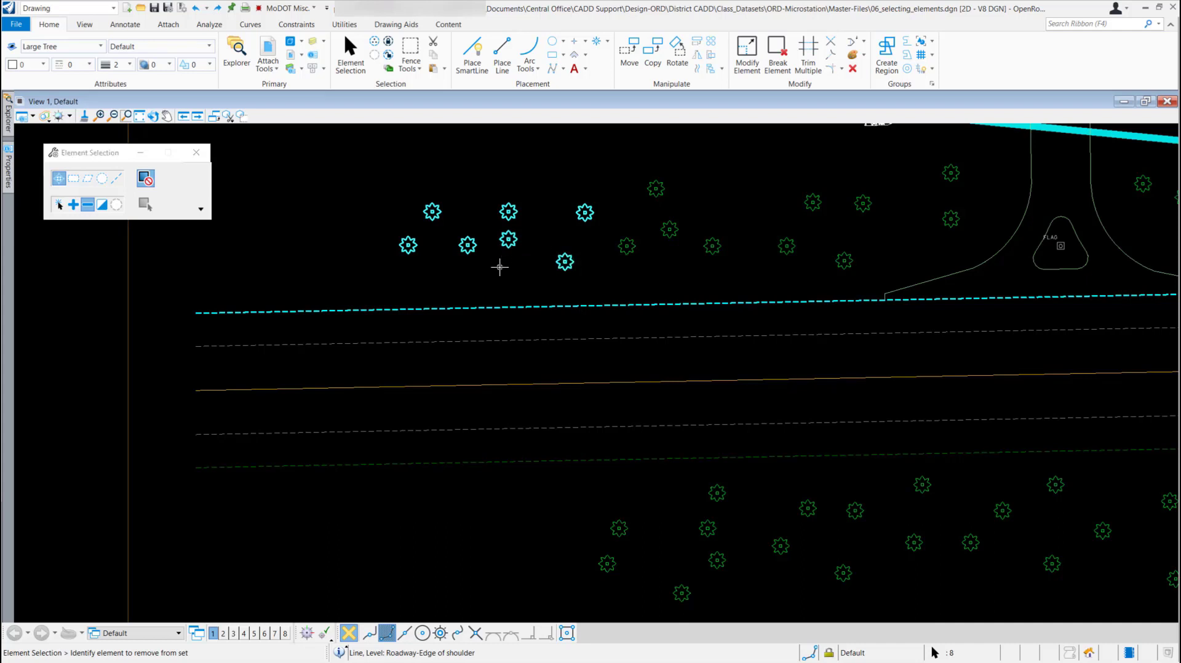
click(501, 264)
click(473, 307)
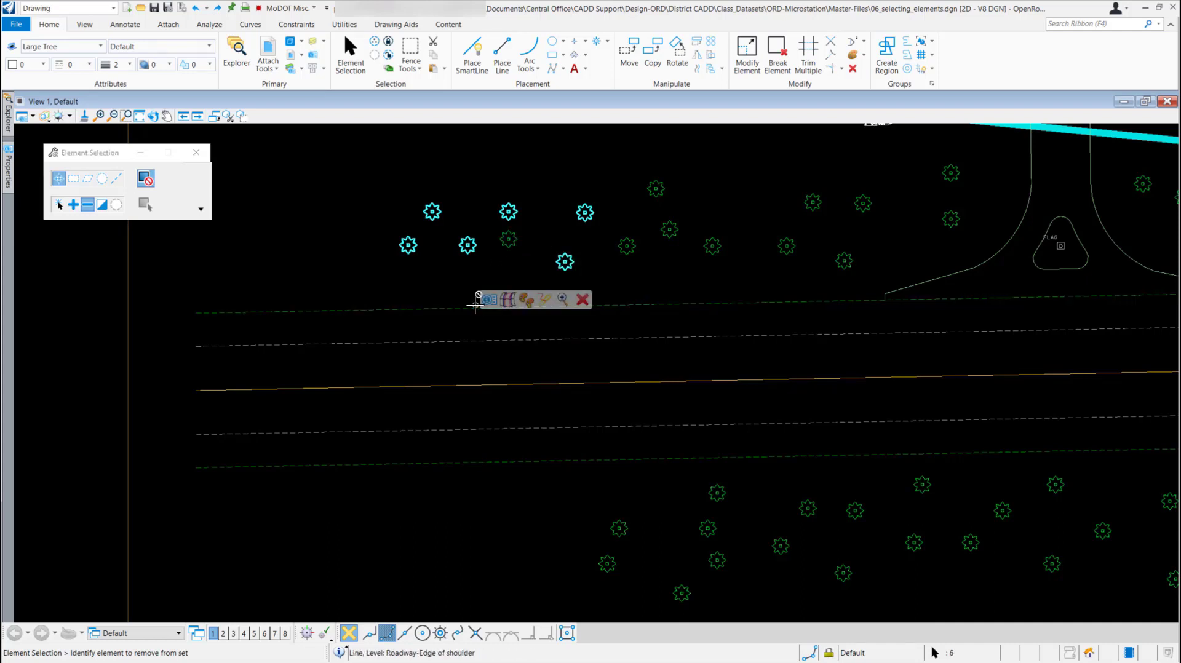
Switch the selection mode to Invert, deselect one highlighted tree, and select the two nearest unselected trees east of the group.
click(102, 207)
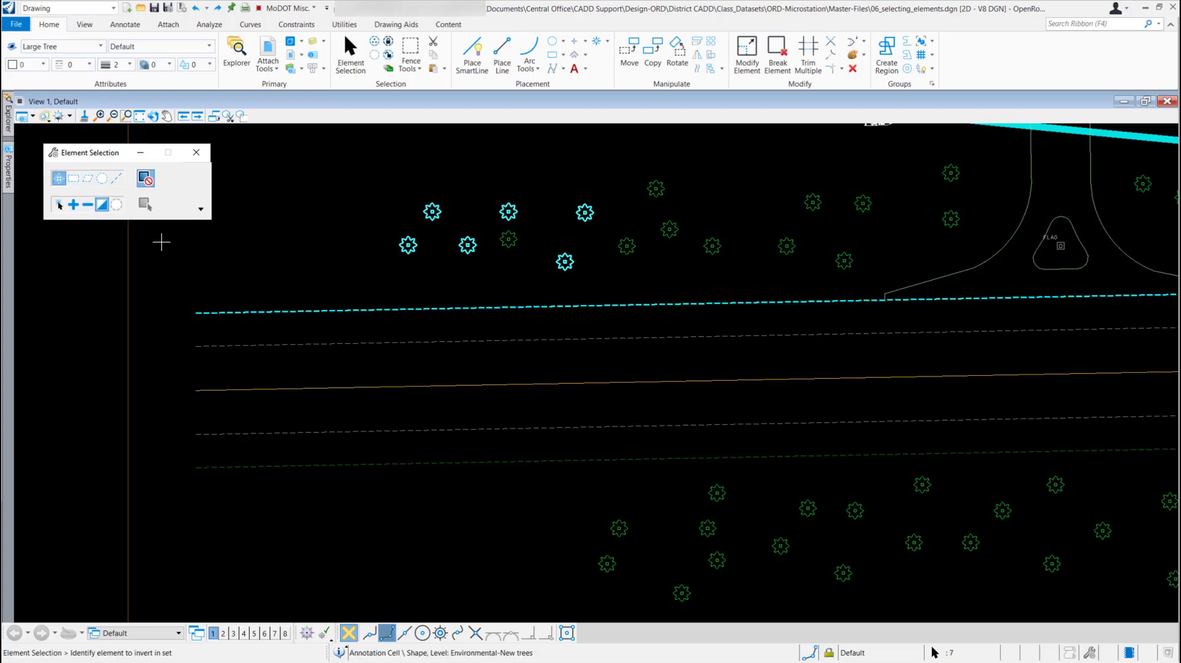
click(461, 249)
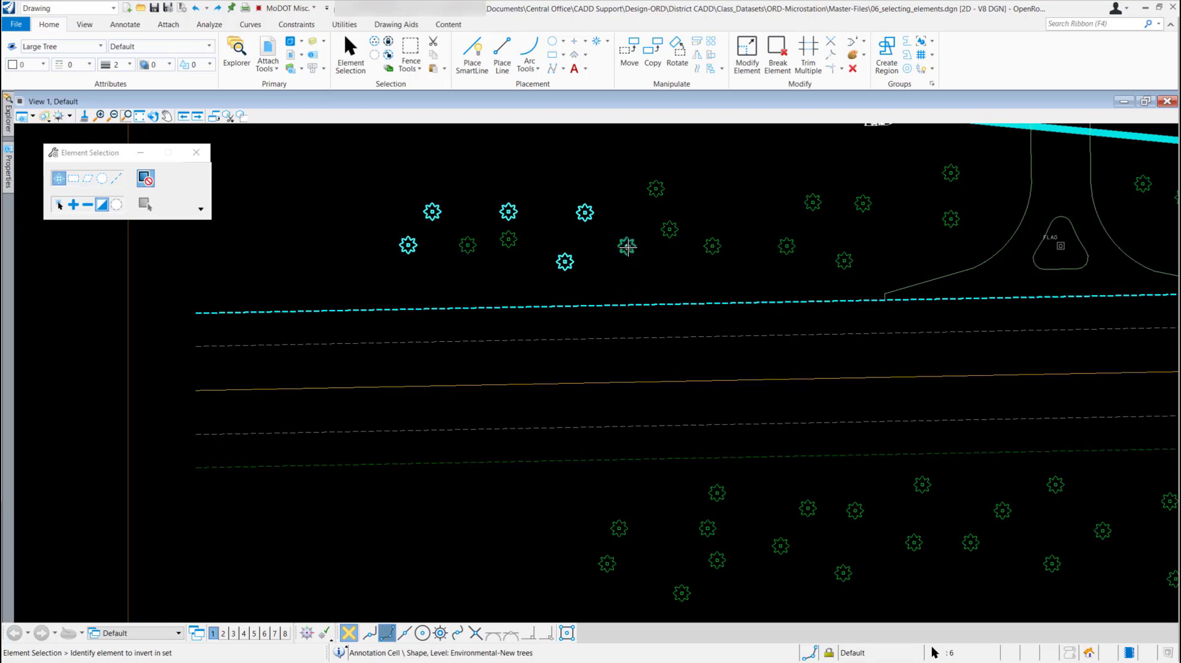
click(627, 246)
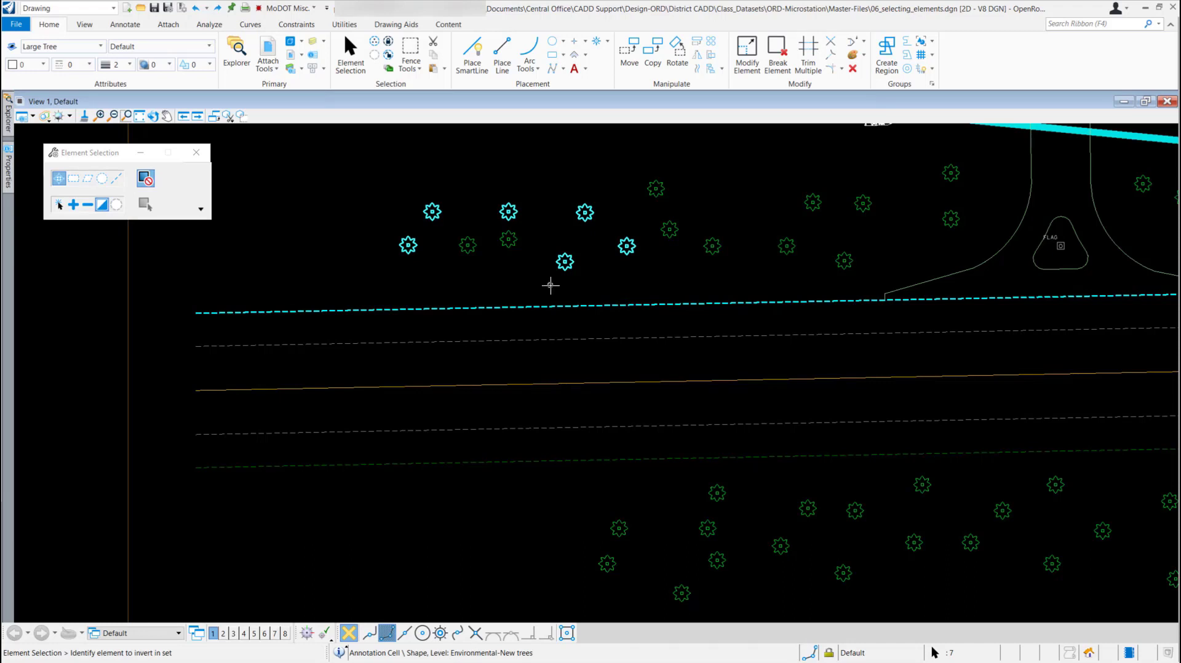
click(671, 232)
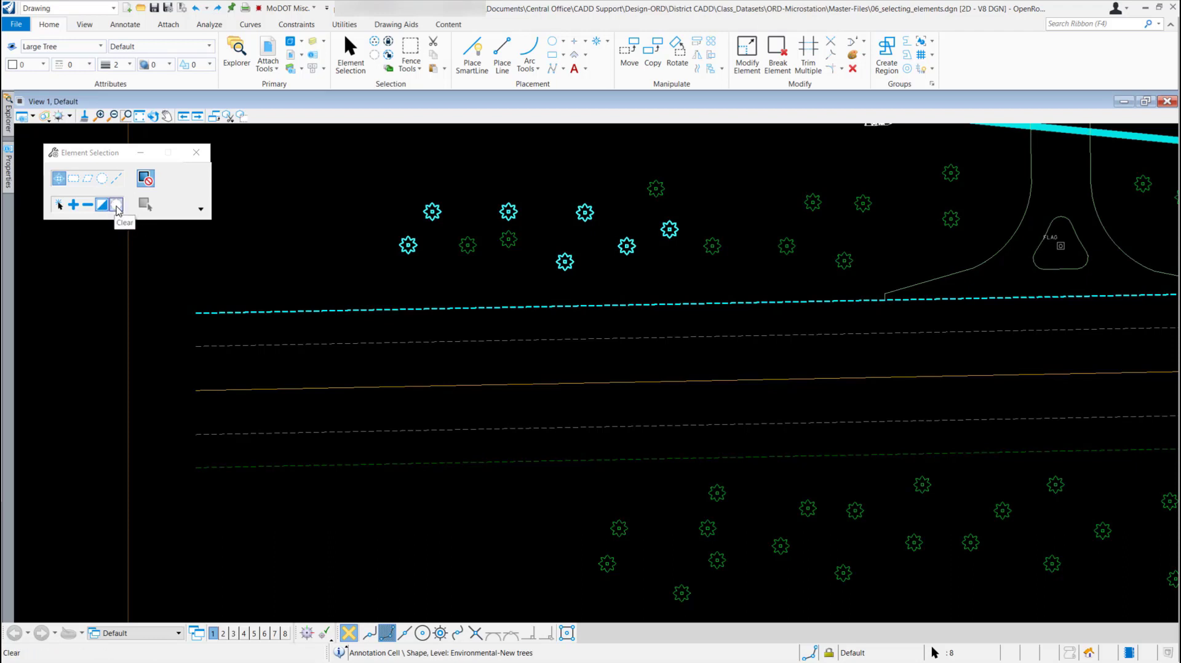
Clear the current selection, select all elements in the drawing, and clear the selection again.
click(117, 207)
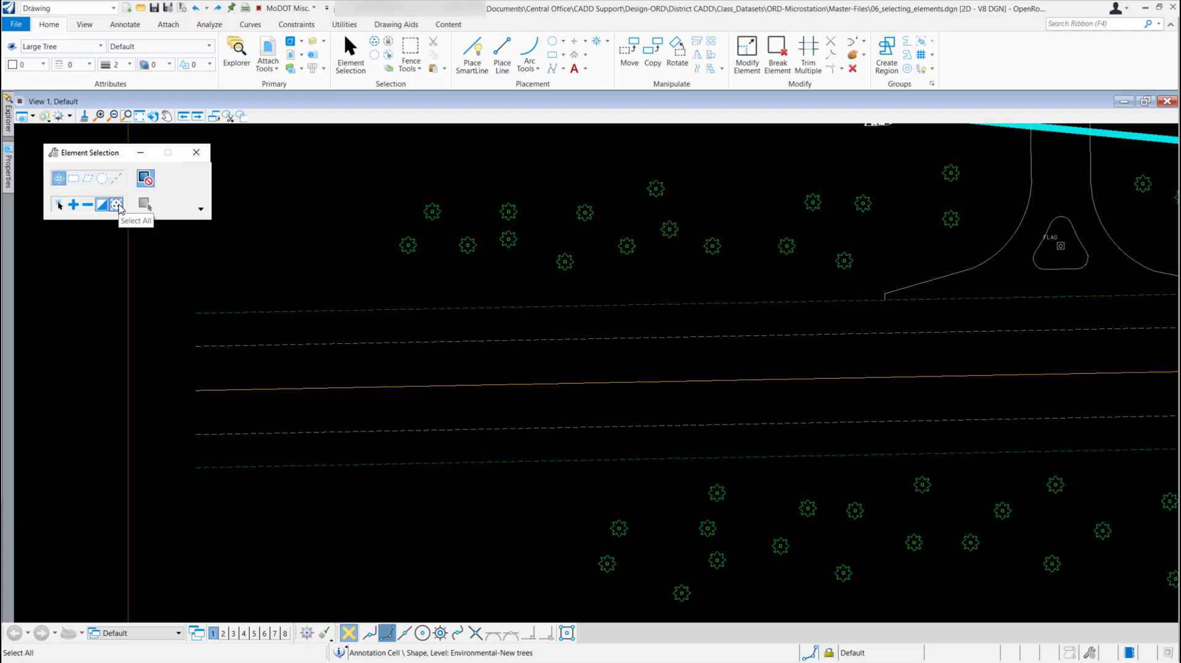
click(117, 205)
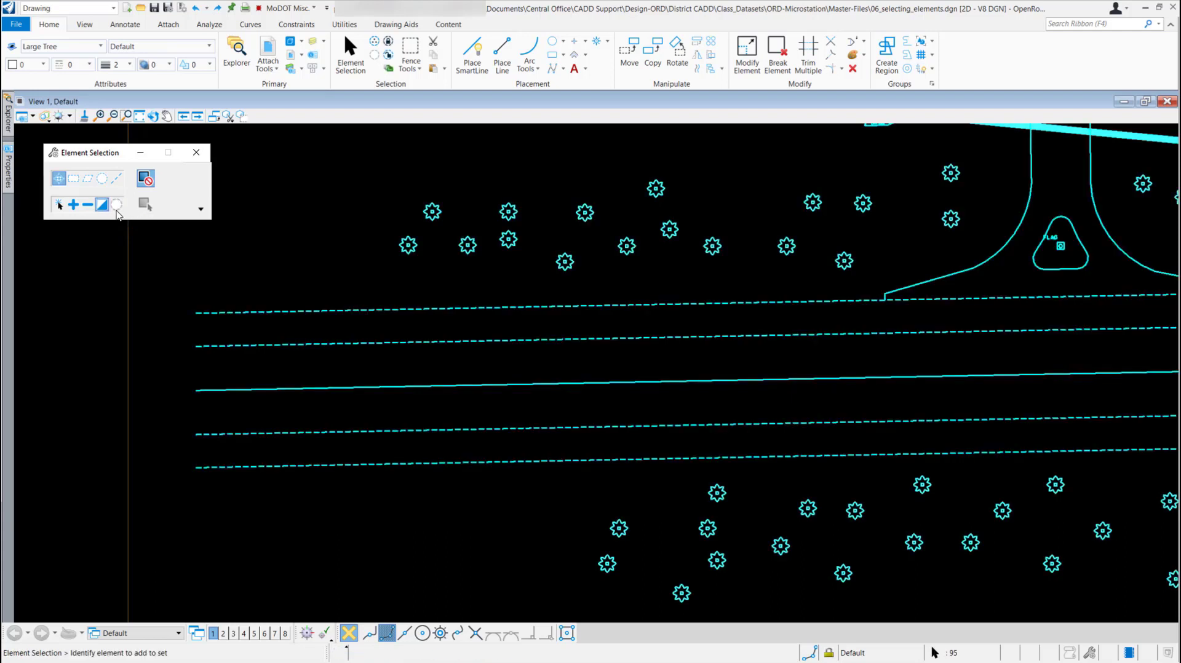
click(117, 206)
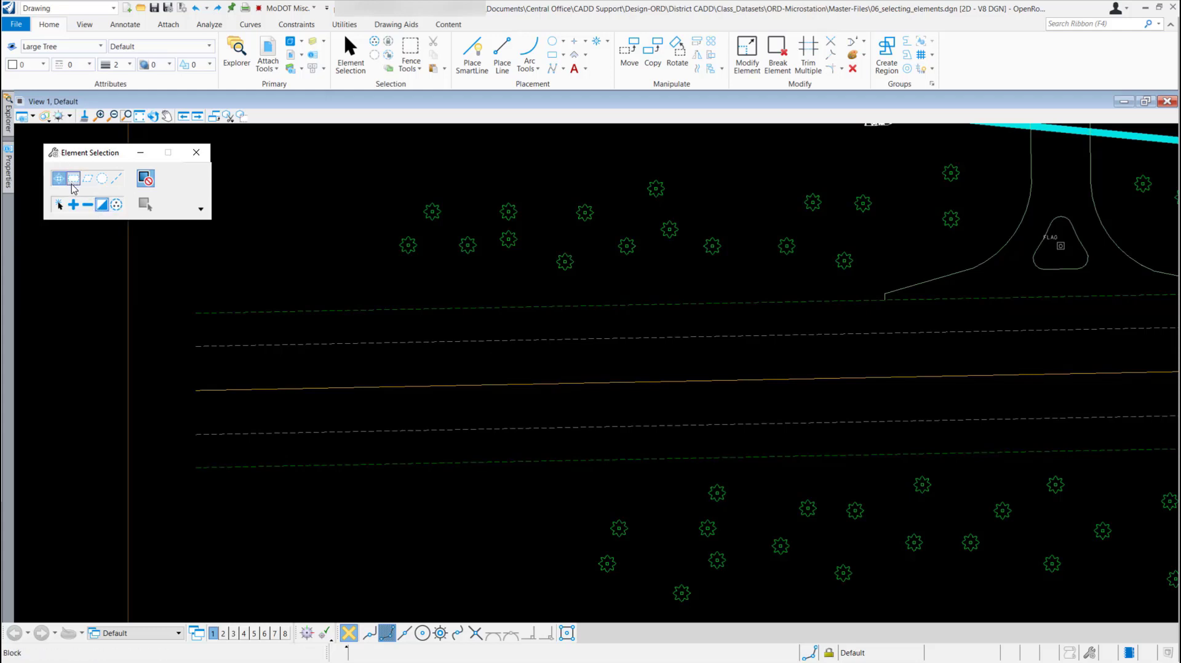
In New mode, select the eleven western trees above the roadway with the Block method, and clear the selection.
click(60, 206)
click(75, 185)
click(331, 151)
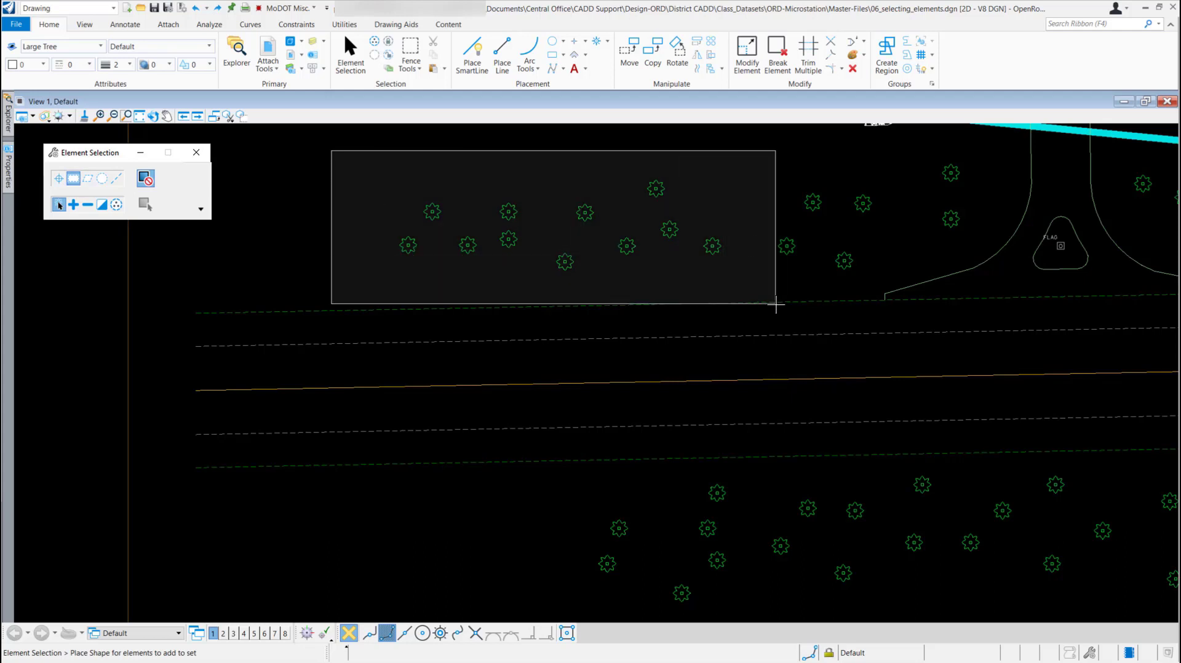
click(762, 351)
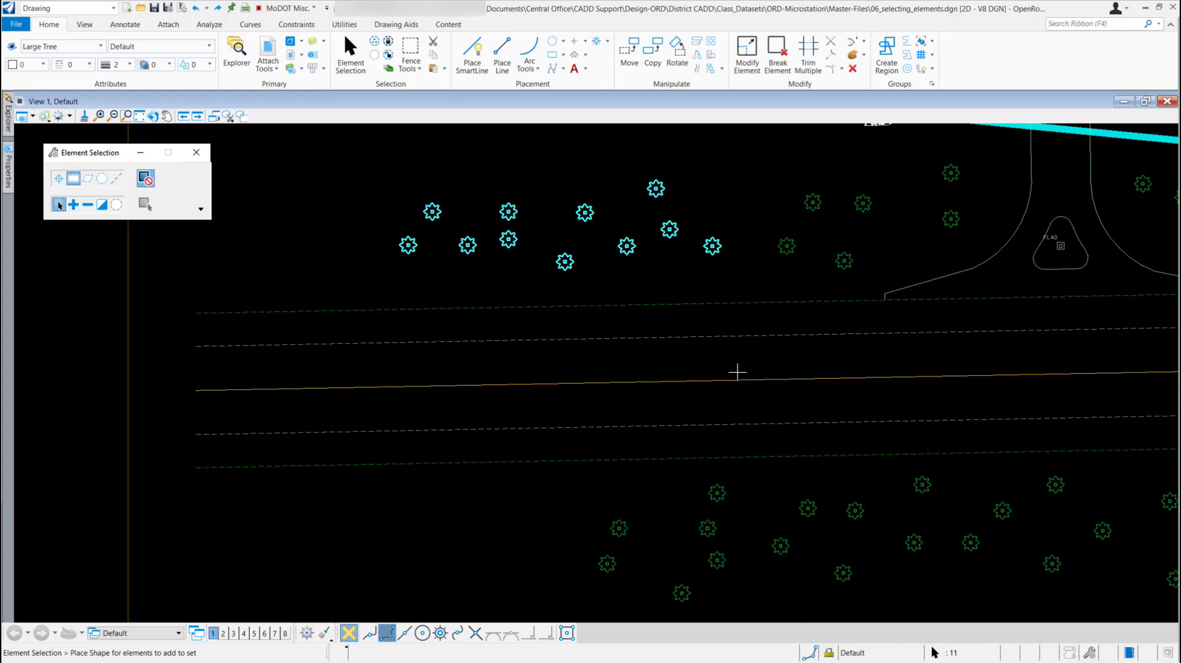
click(354, 197)
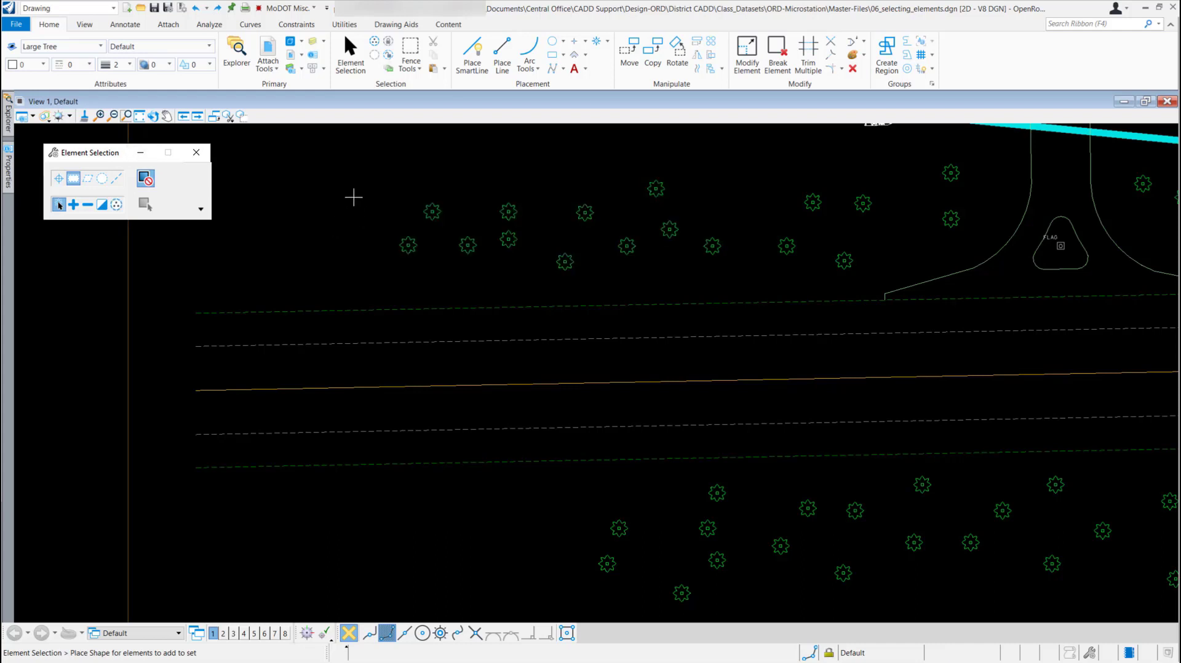
Select the twelve western trees above the roadway with a multi-sided boundary using the Shape method, and clear the selection.
click(89, 183)
click(388, 193)
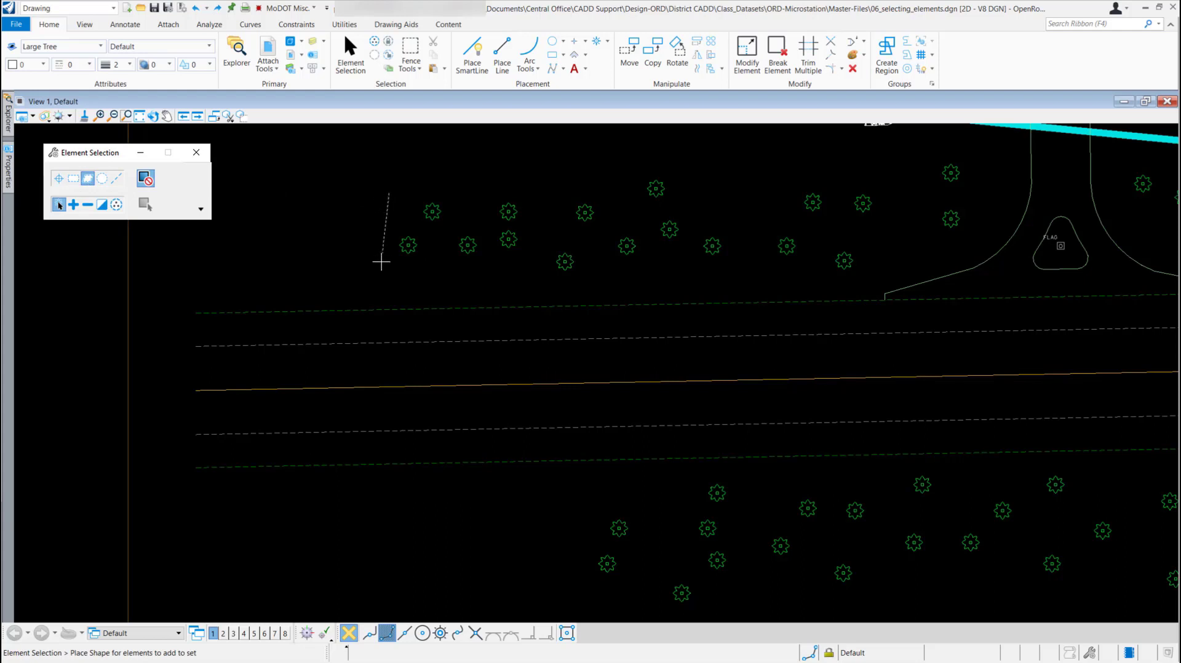
click(532, 295)
click(776, 275)
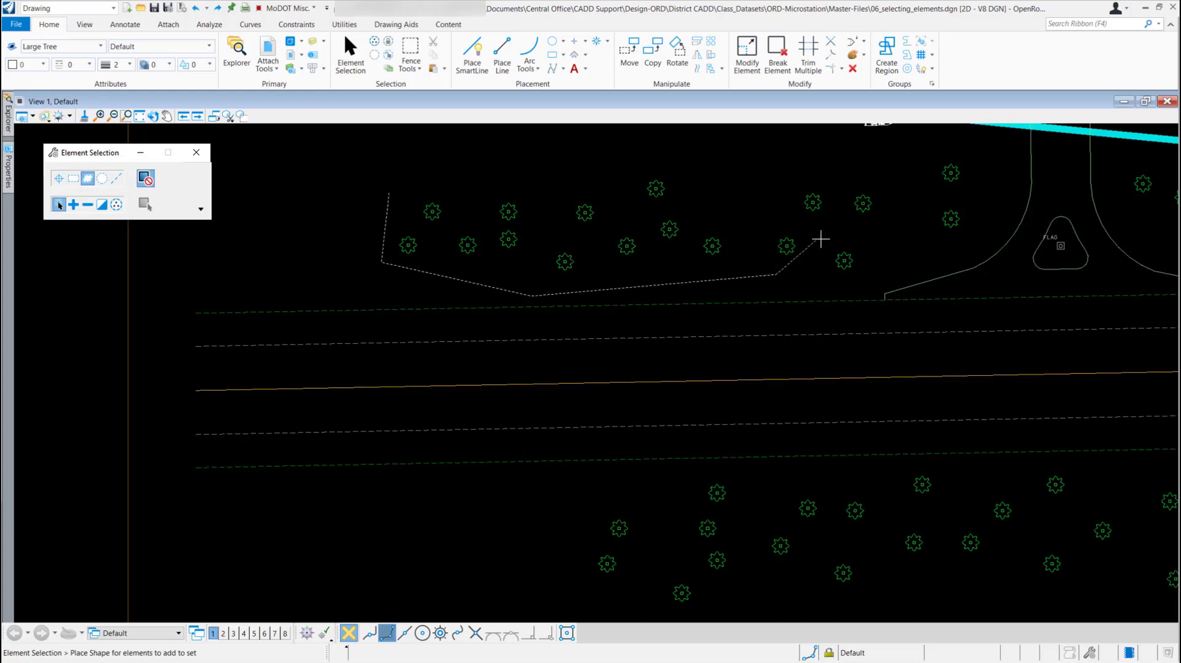
click(824, 244)
click(749, 171)
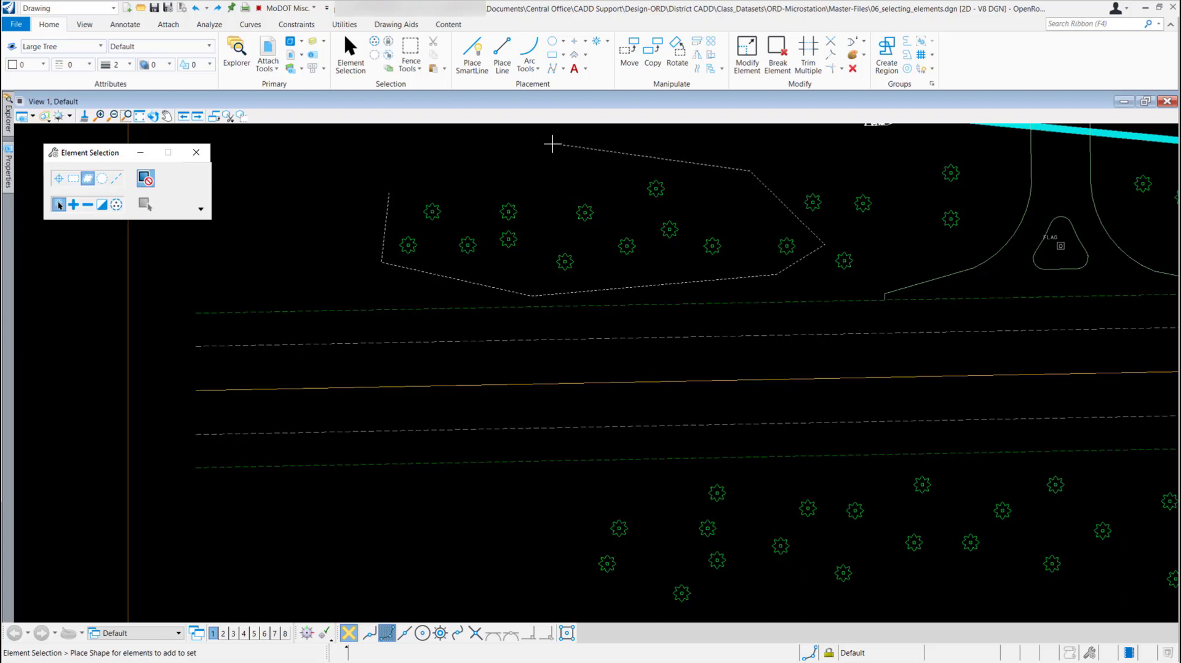
click(552, 143)
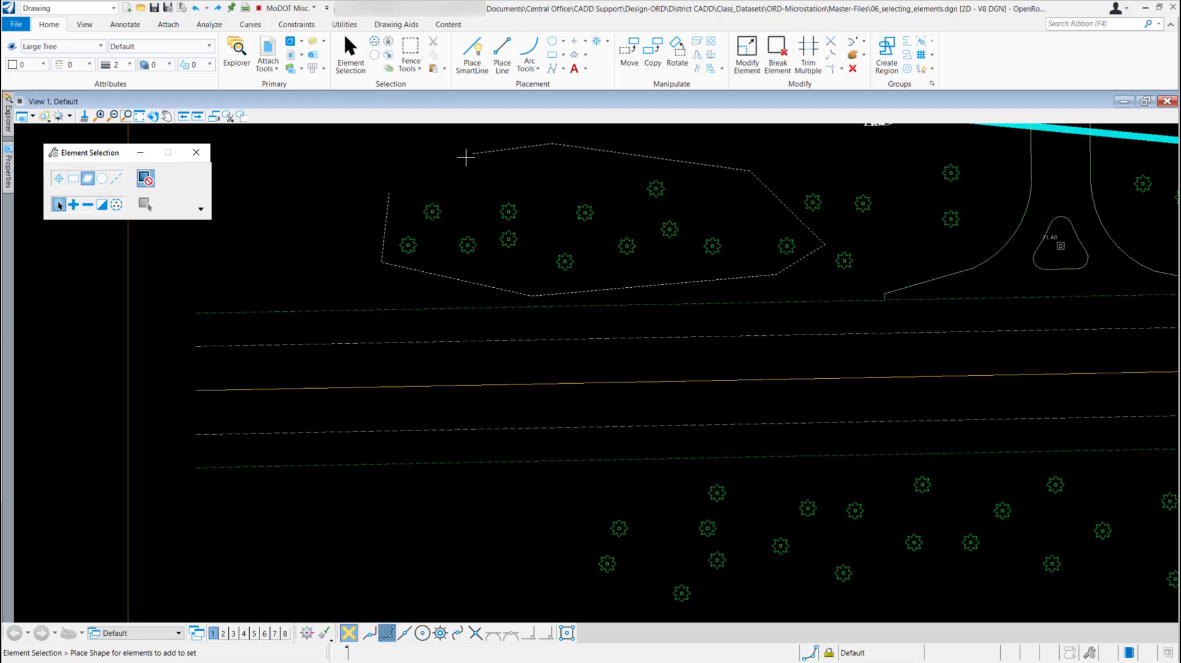
click(392, 193)
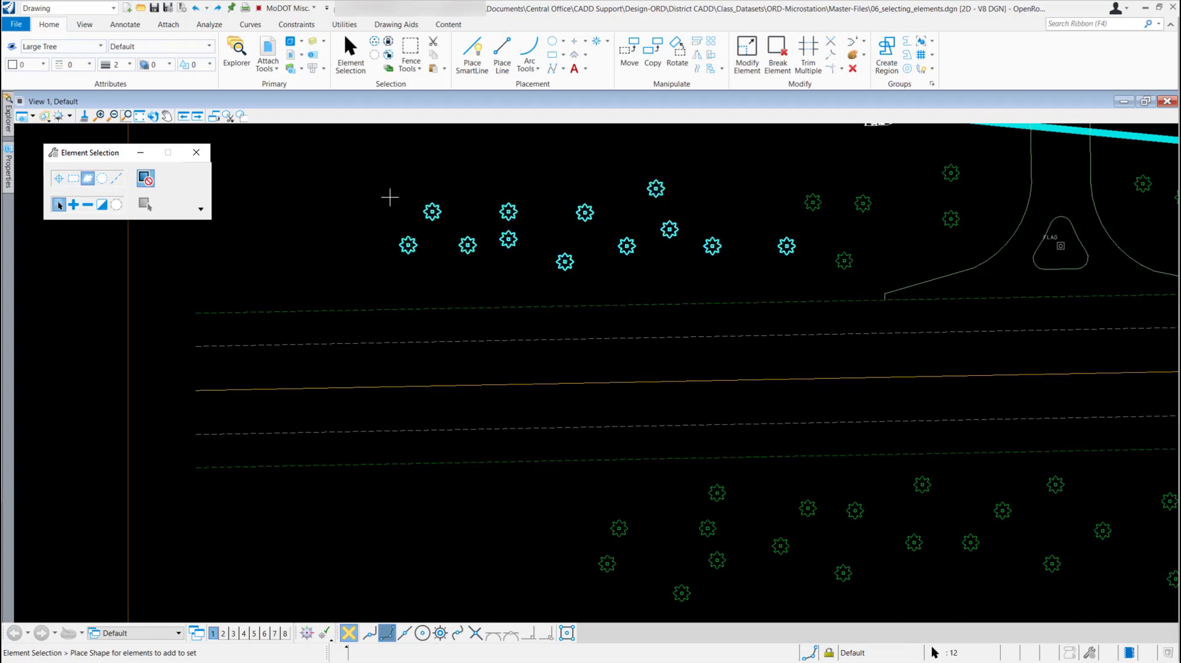
click(118, 207)
Select the seven westernmost trees above the roadway with the Circle method, and clear the selection.
click(102, 178)
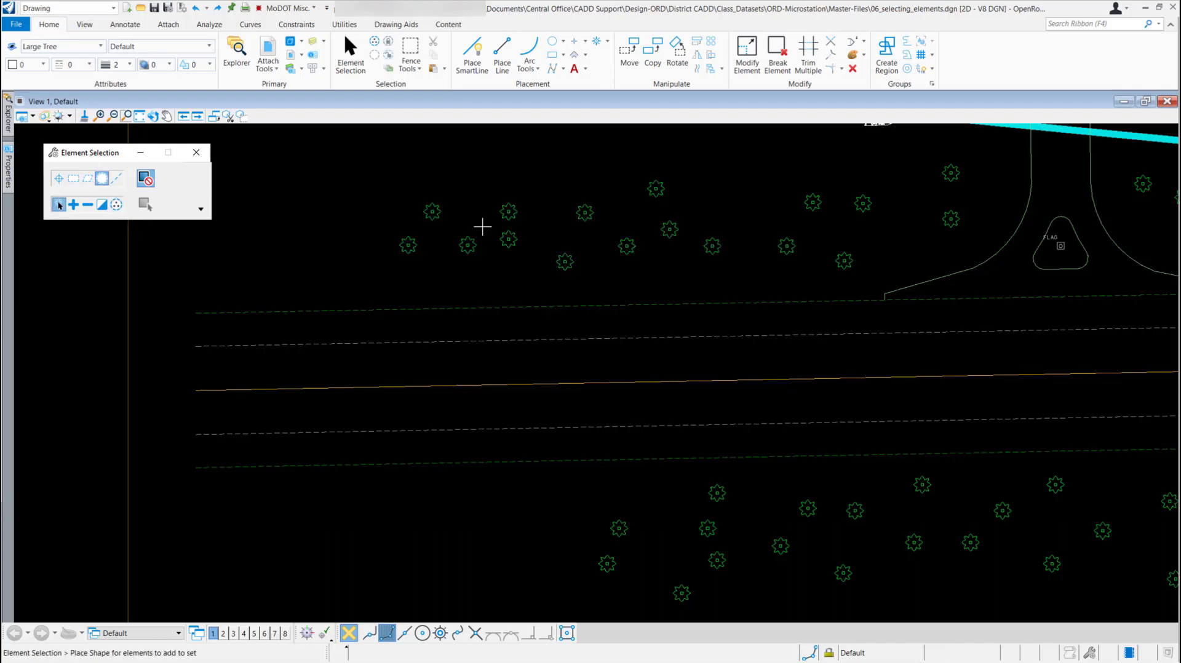
click(482, 225)
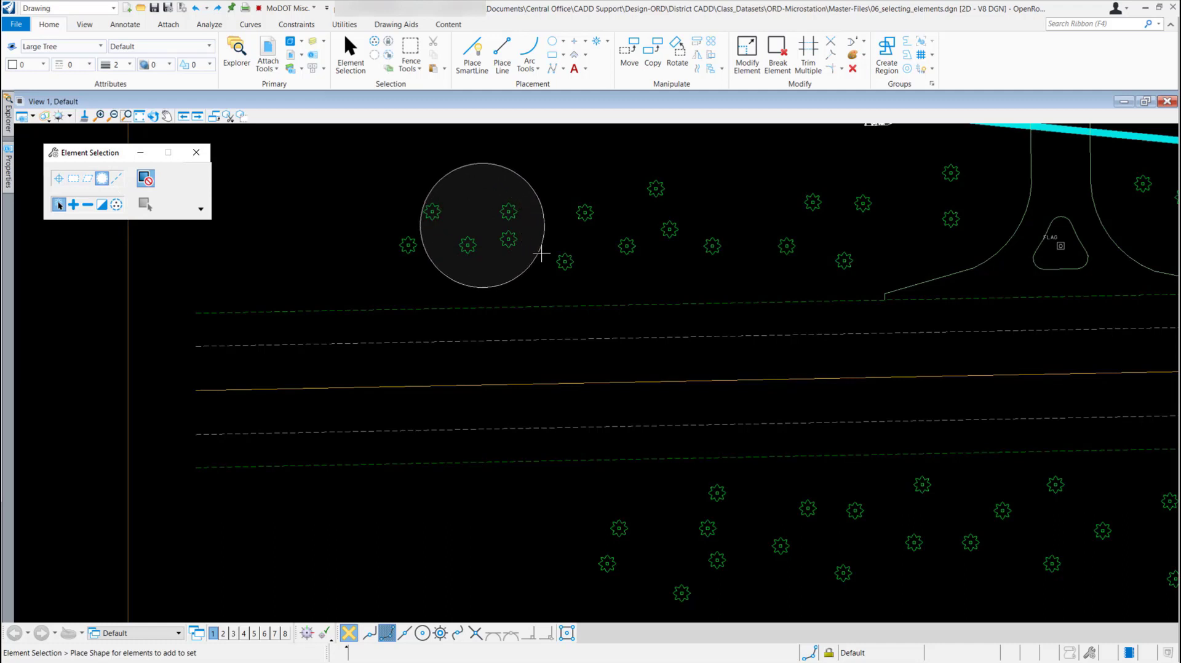
click(598, 282)
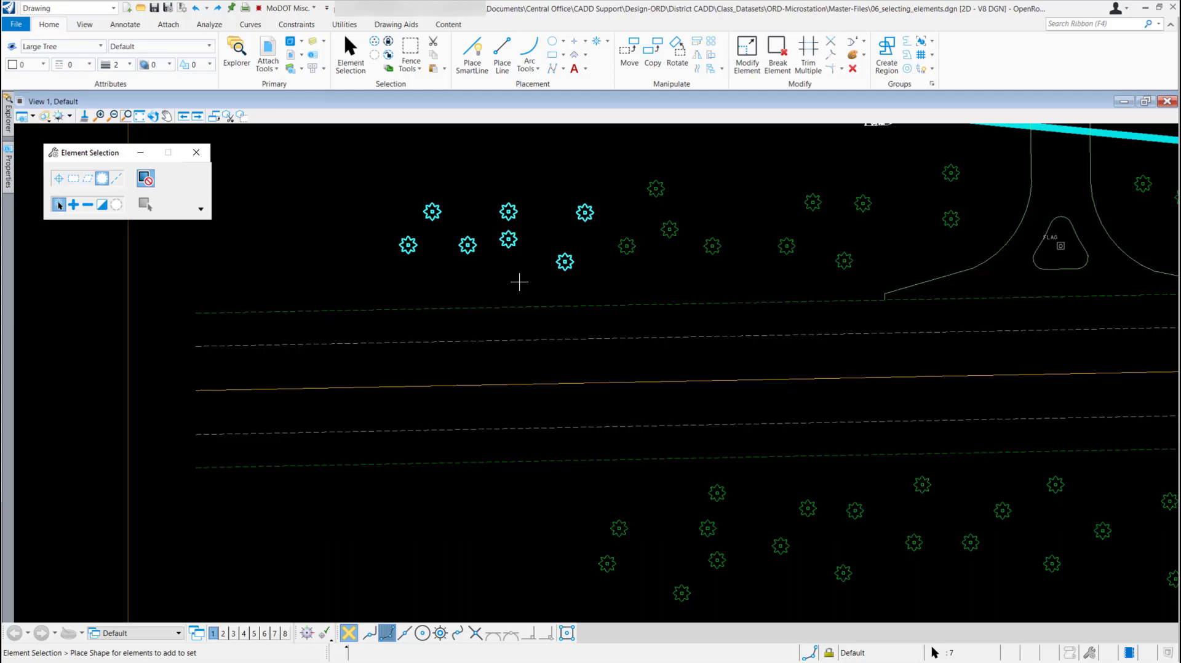
key(Escape)
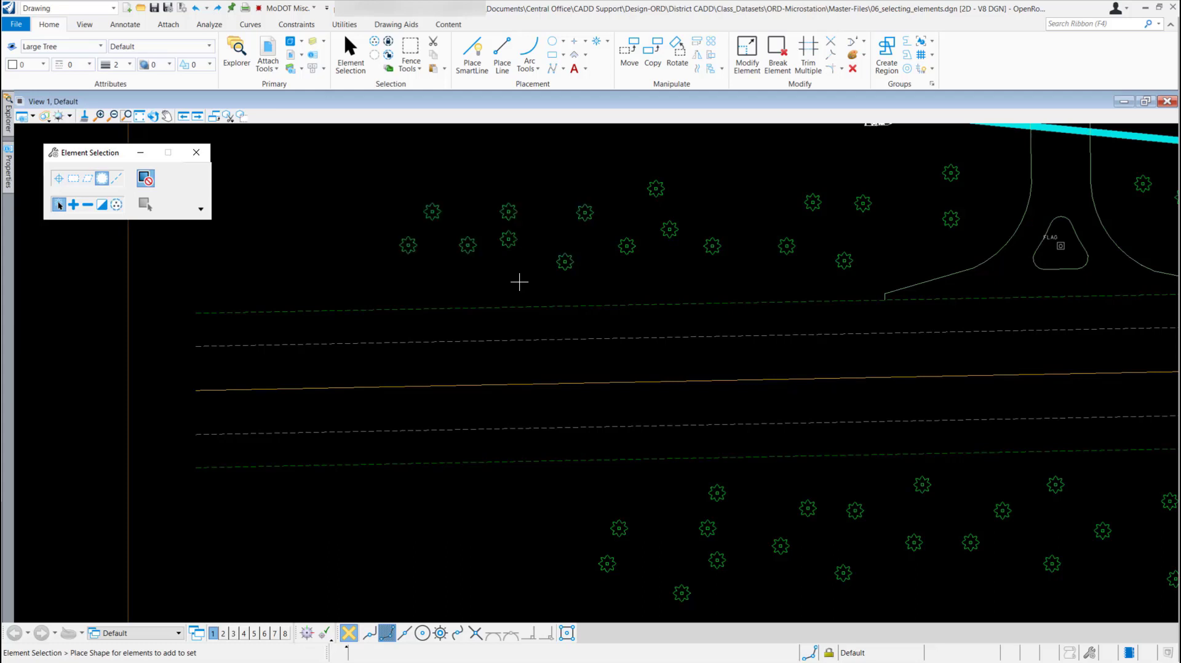
Select the five roadway lines with a diagonal line crossing them using the Line method, and clear the selection.
click(116, 179)
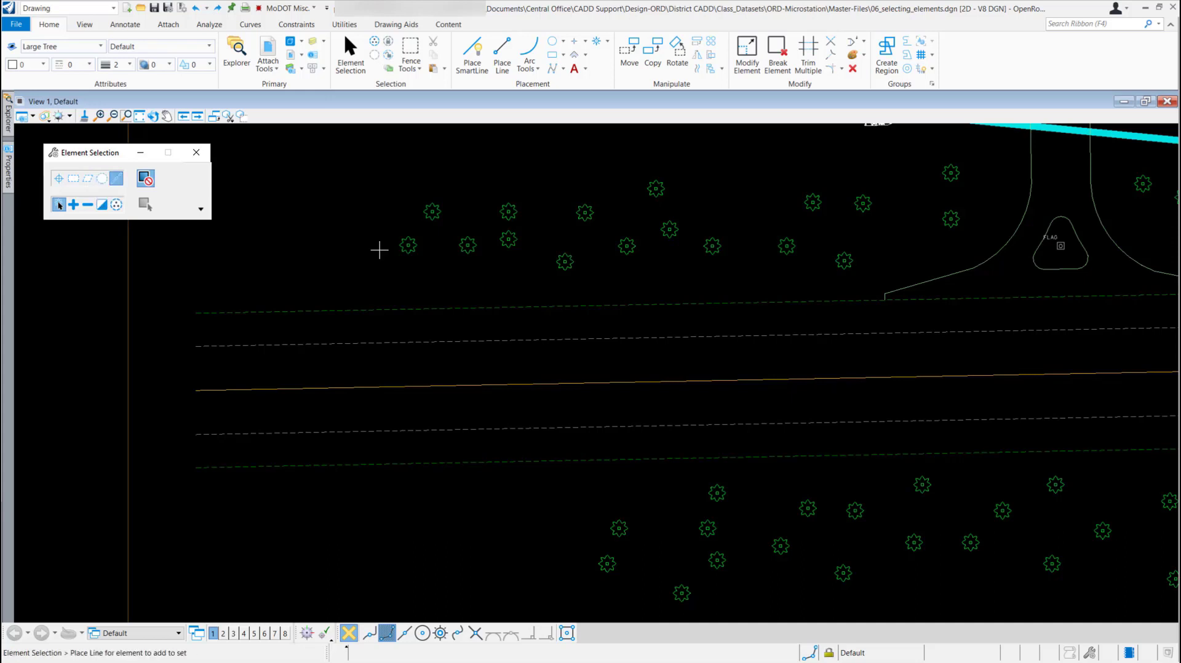
click(343, 186)
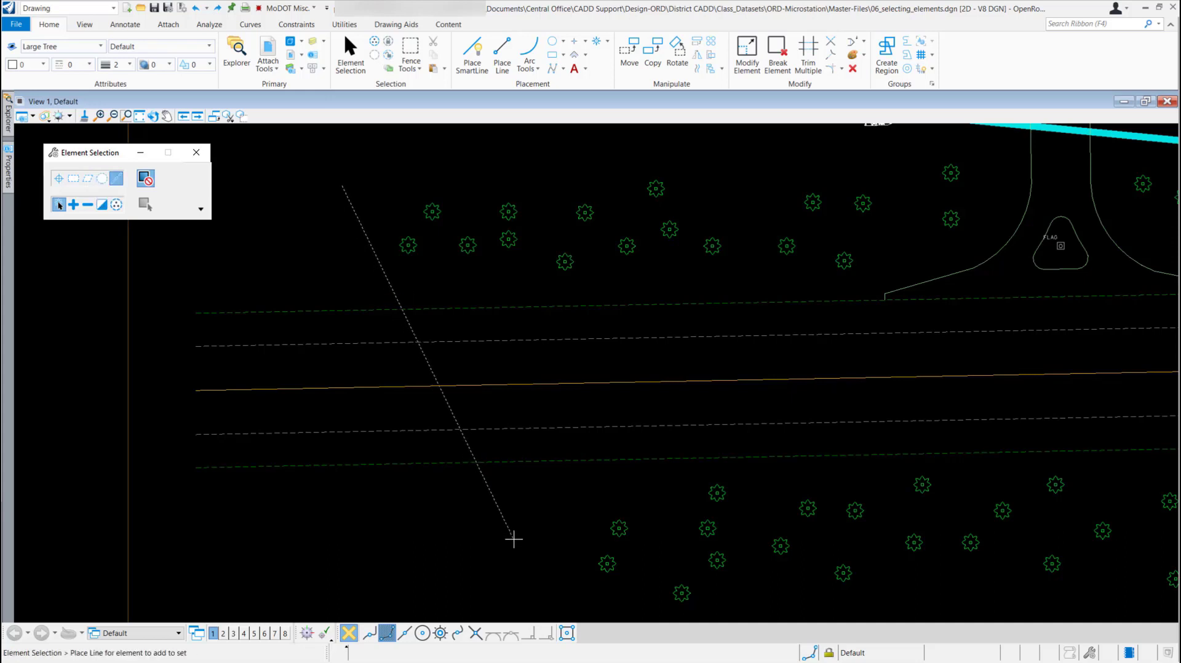
click(514, 539)
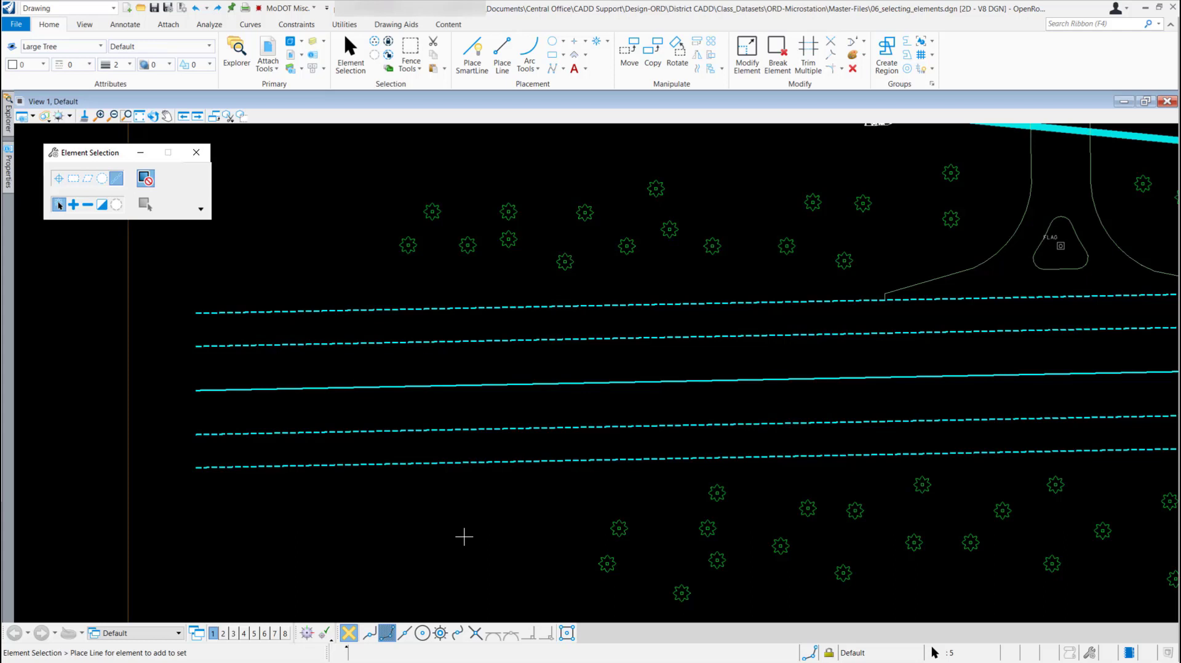
click(197, 286)
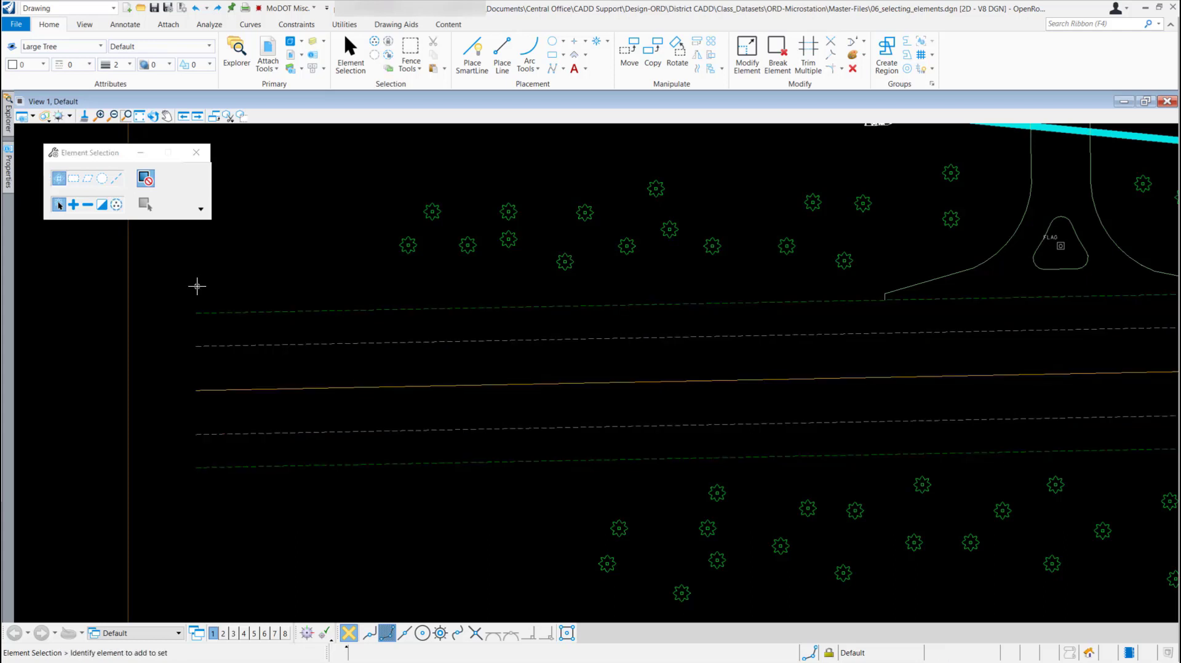
Show the extended selection settings and select all elements with color 4.
click(200, 209)
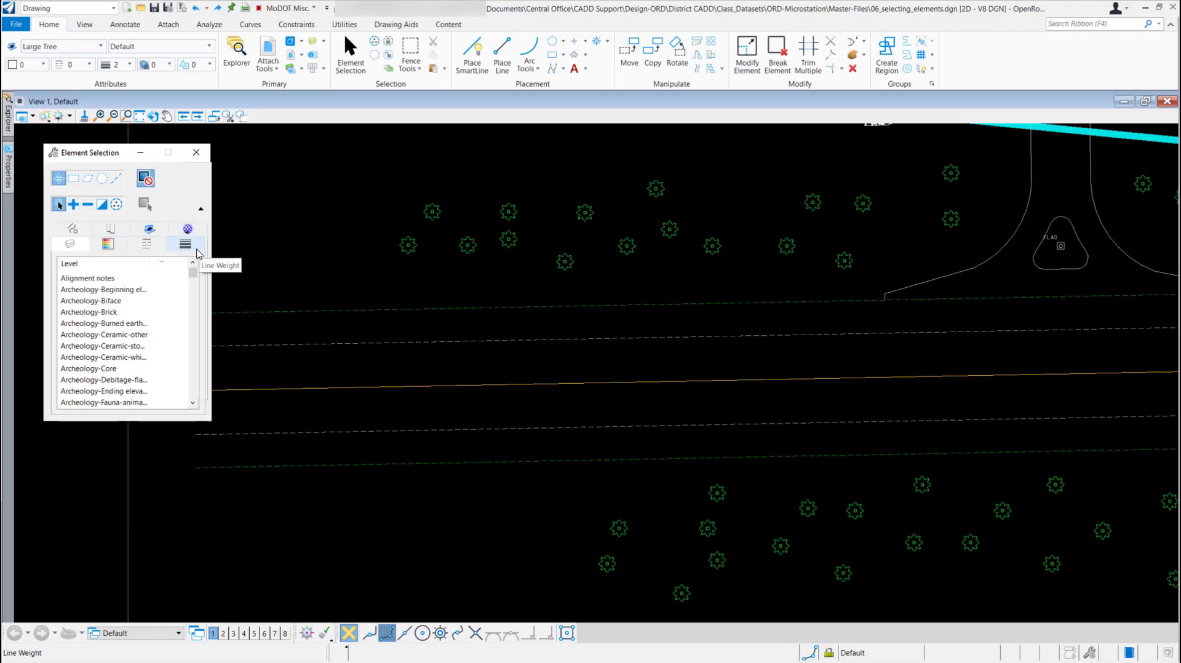
click(107, 245)
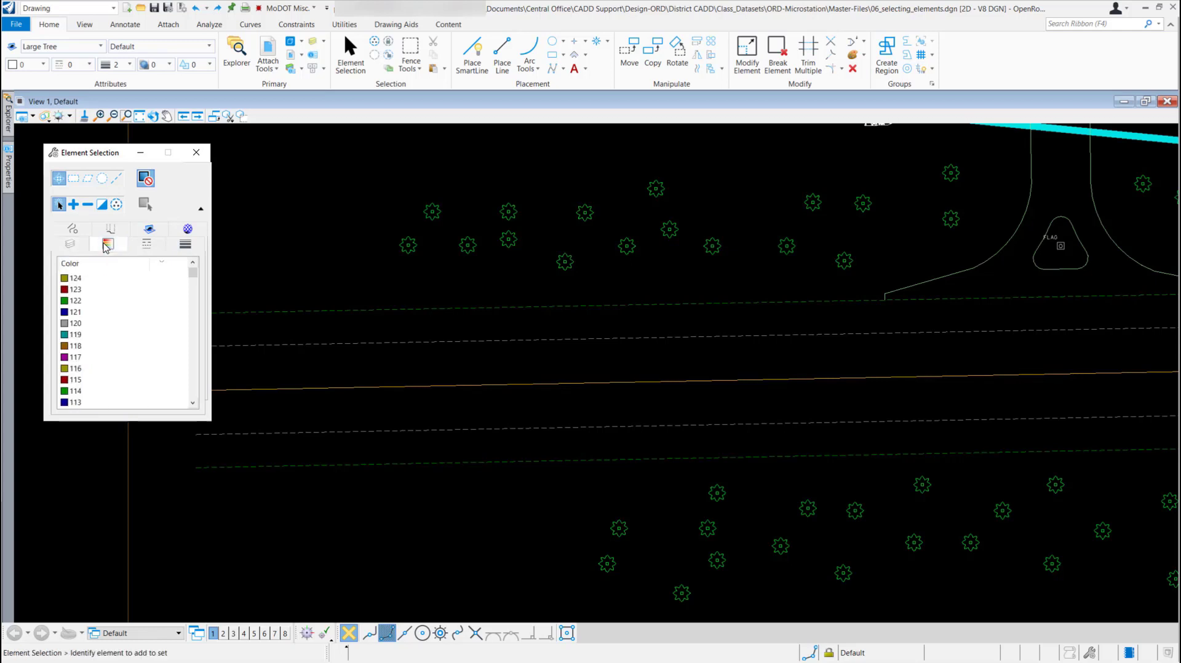
drag(193, 275, 215, 336)
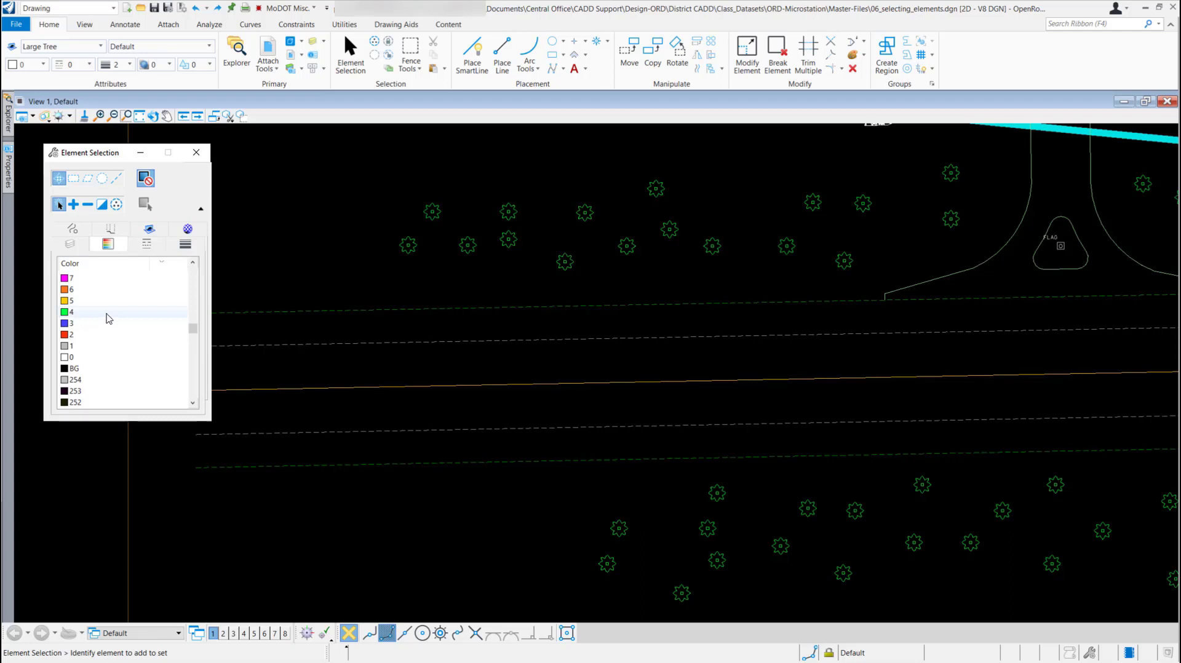
click(109, 318)
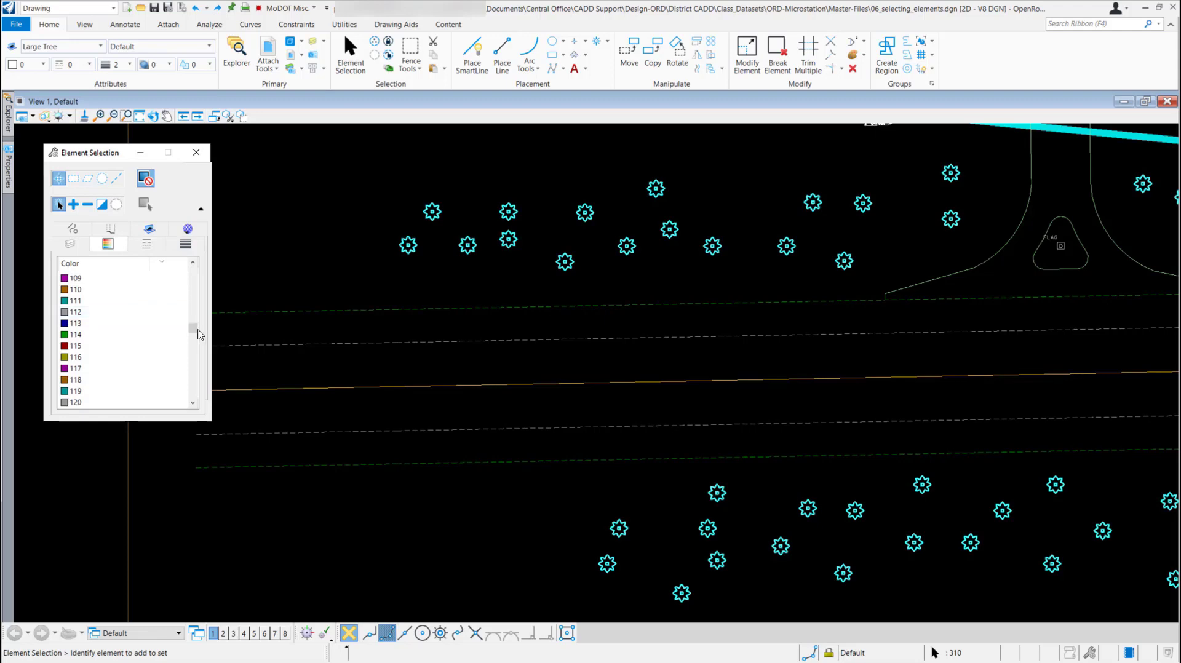
drag(193, 328, 198, 269)
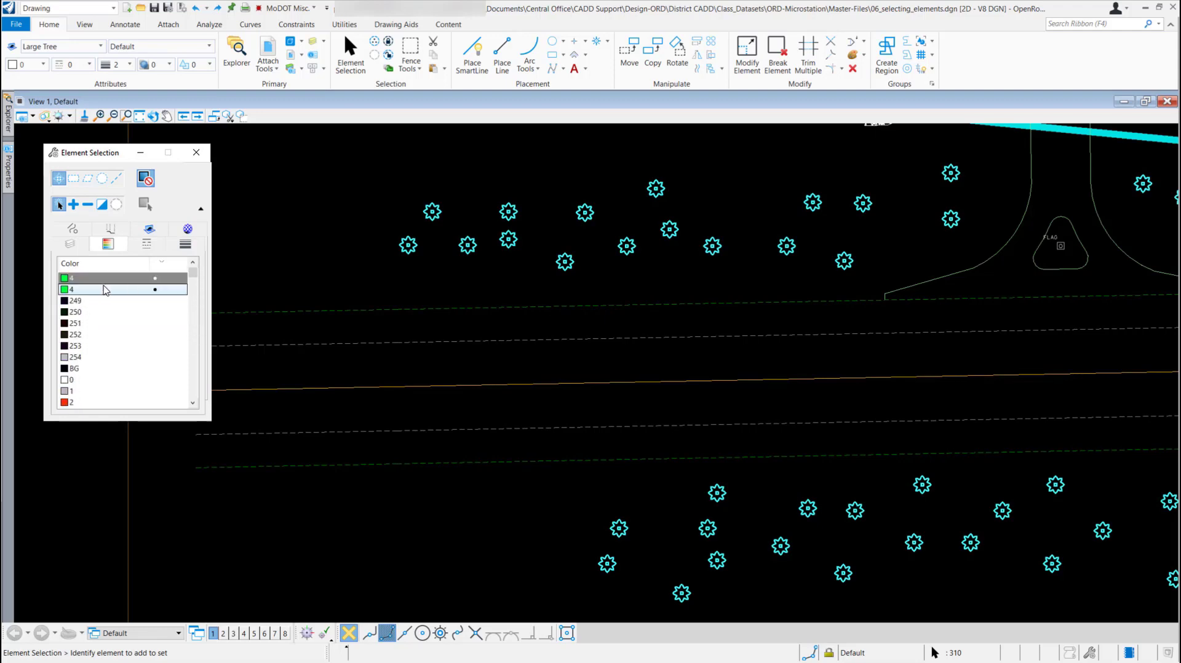
Display the selected elements' line styles, hide the extended settings, and clear the selection.
click(149, 246)
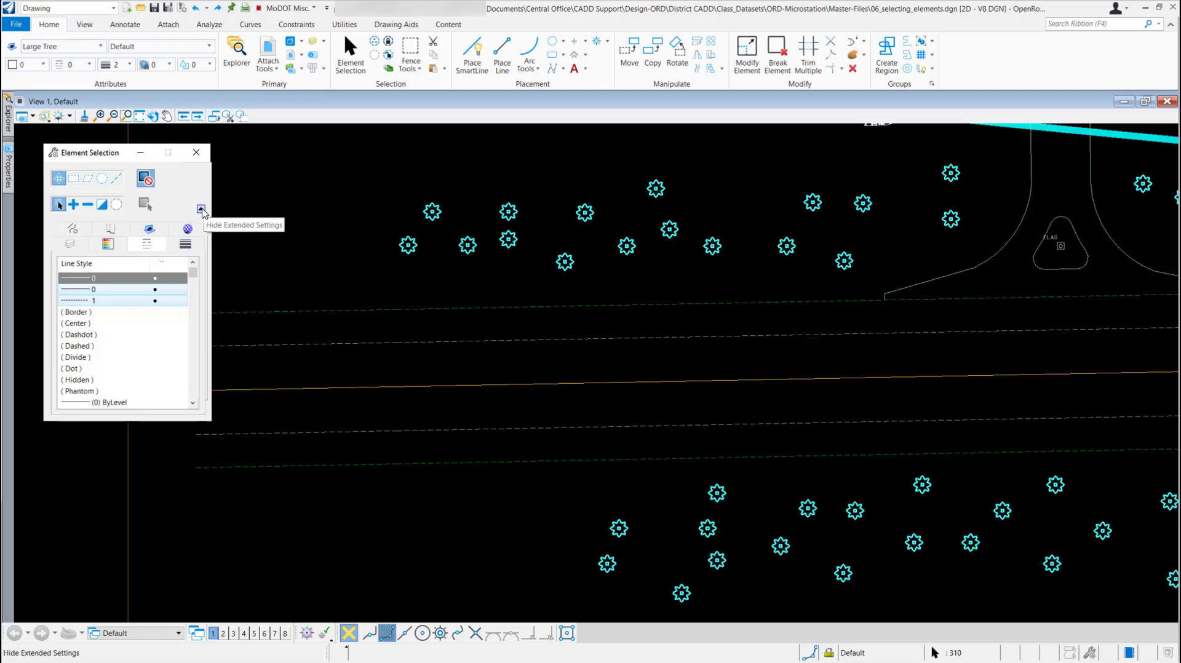
click(201, 209)
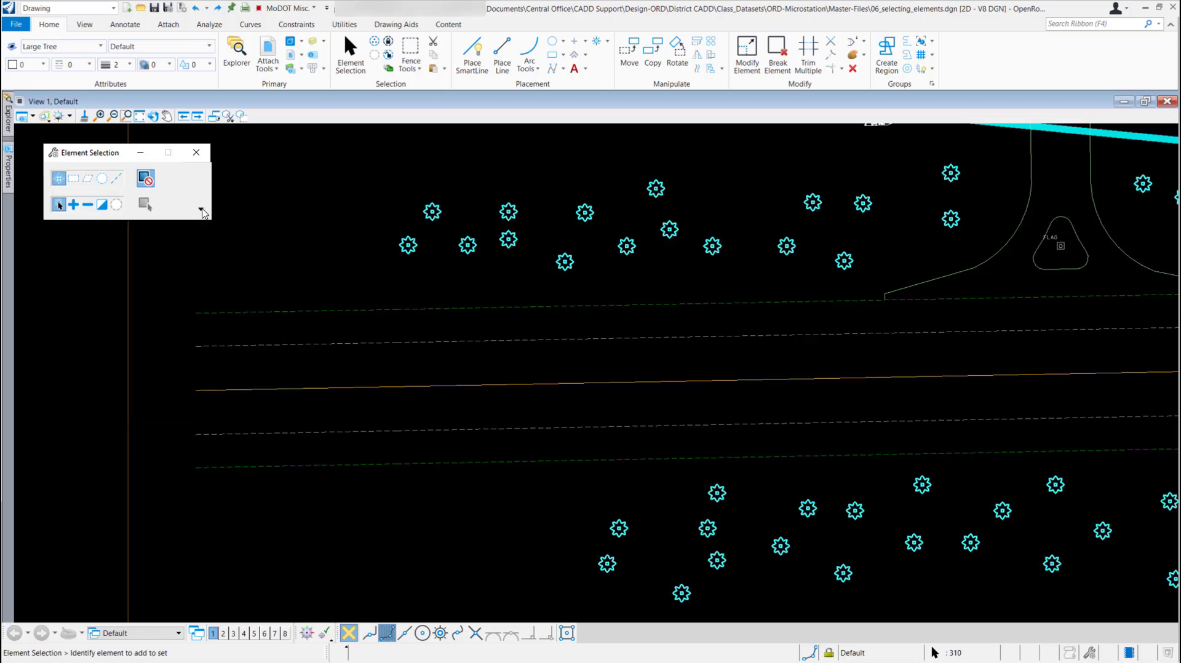
click(265, 205)
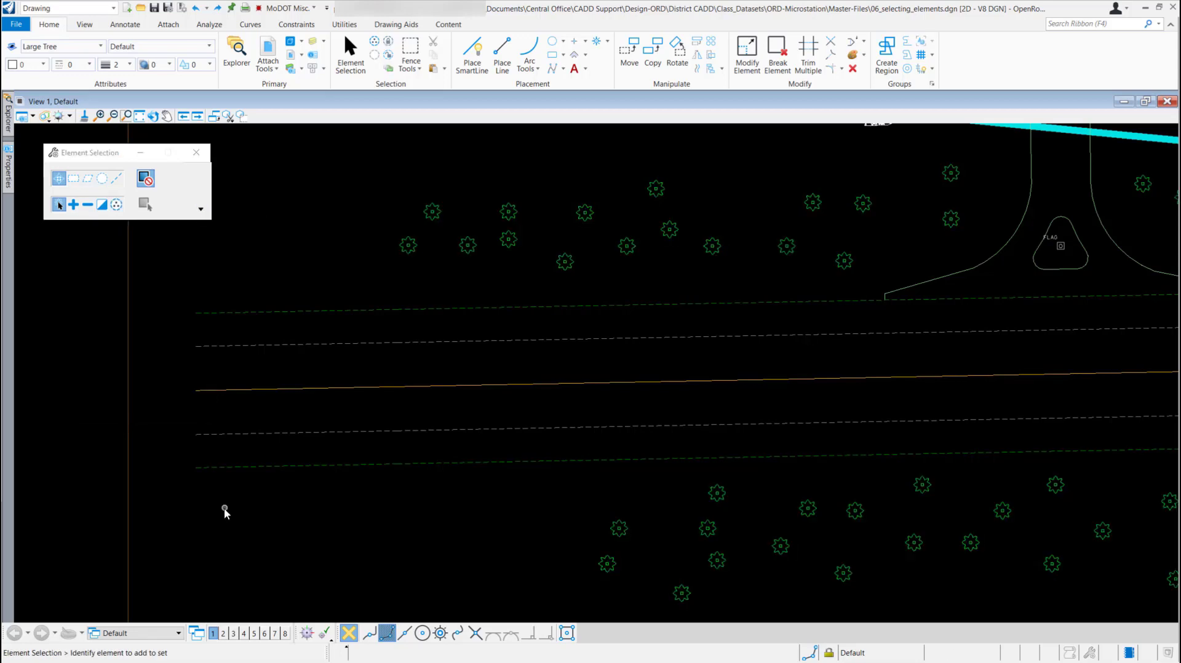